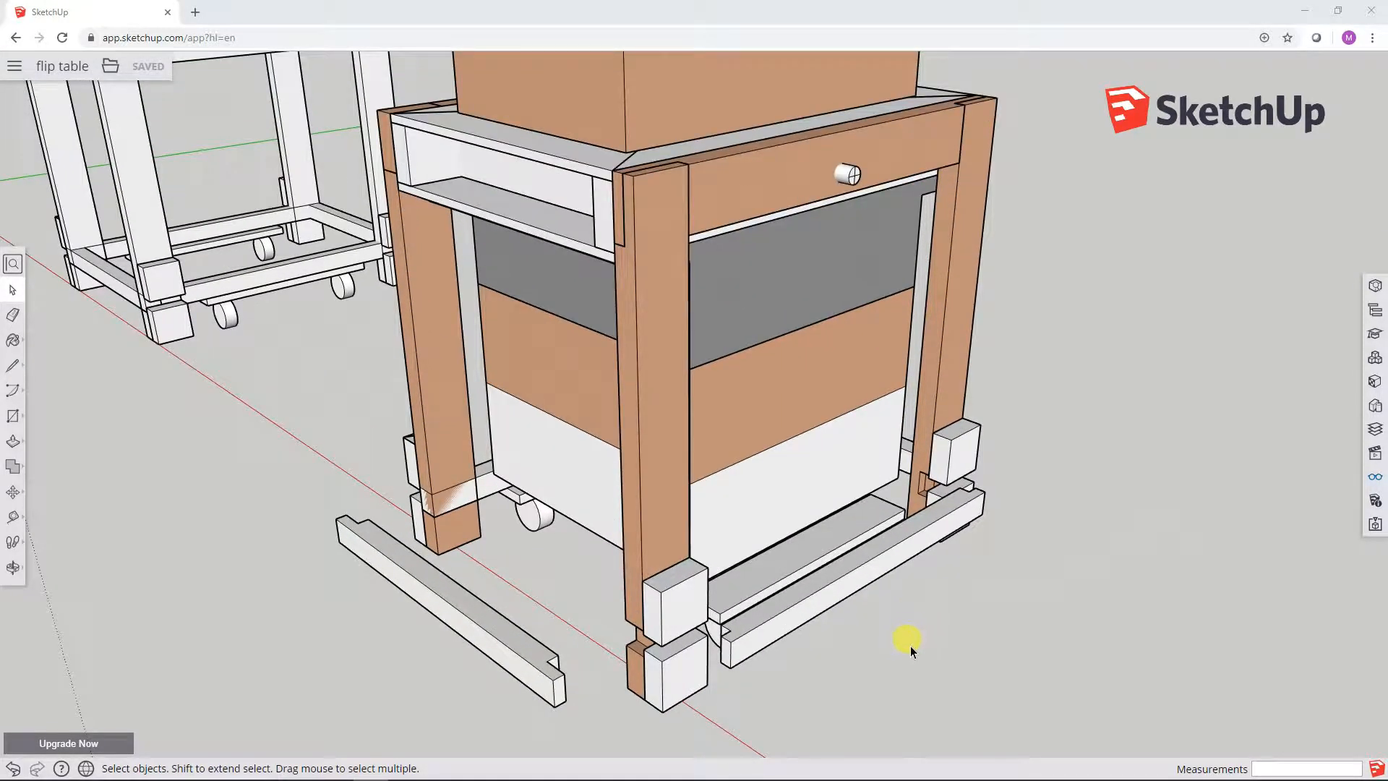
Hide the two white blocks at the foot of the front corner leg to expose its notches
middle_drag(896, 636, 919, 599)
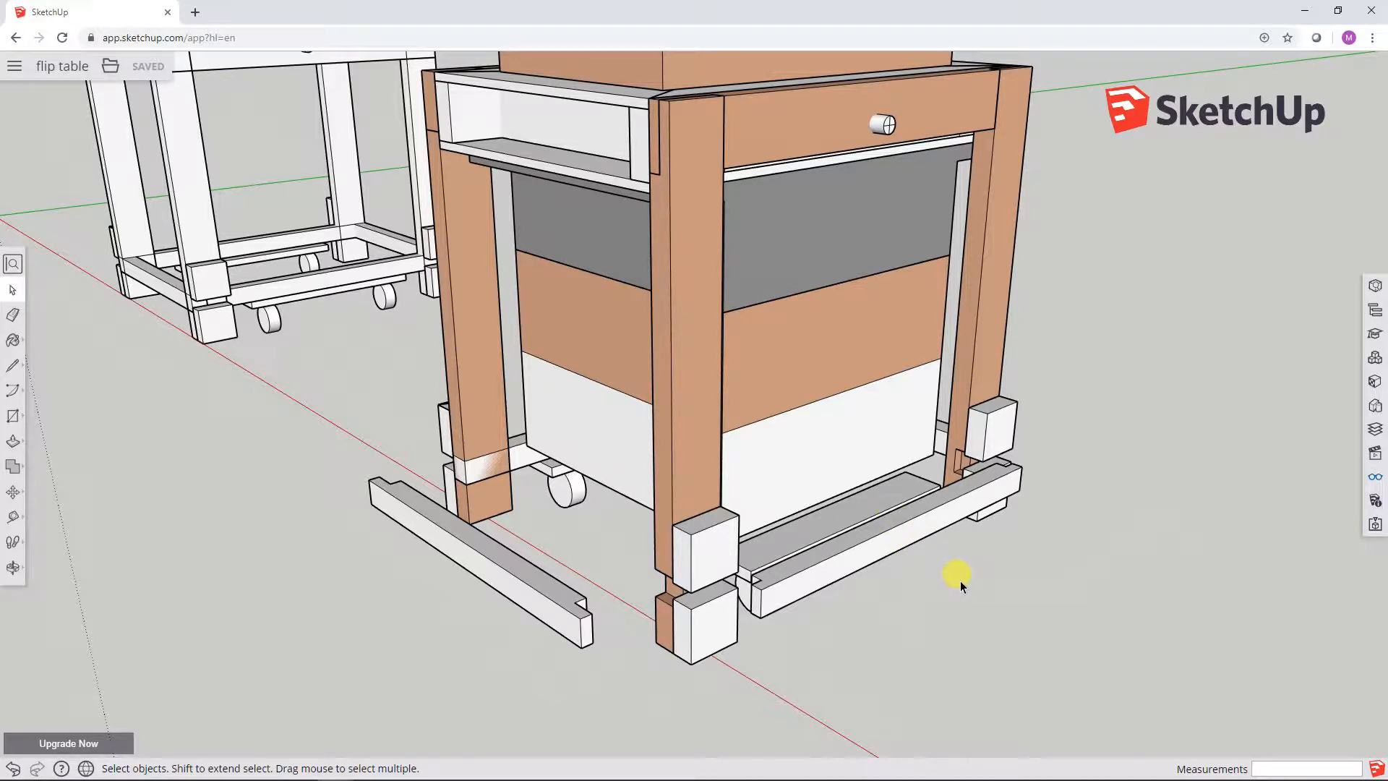
middle_drag(1012, 561, 952, 587)
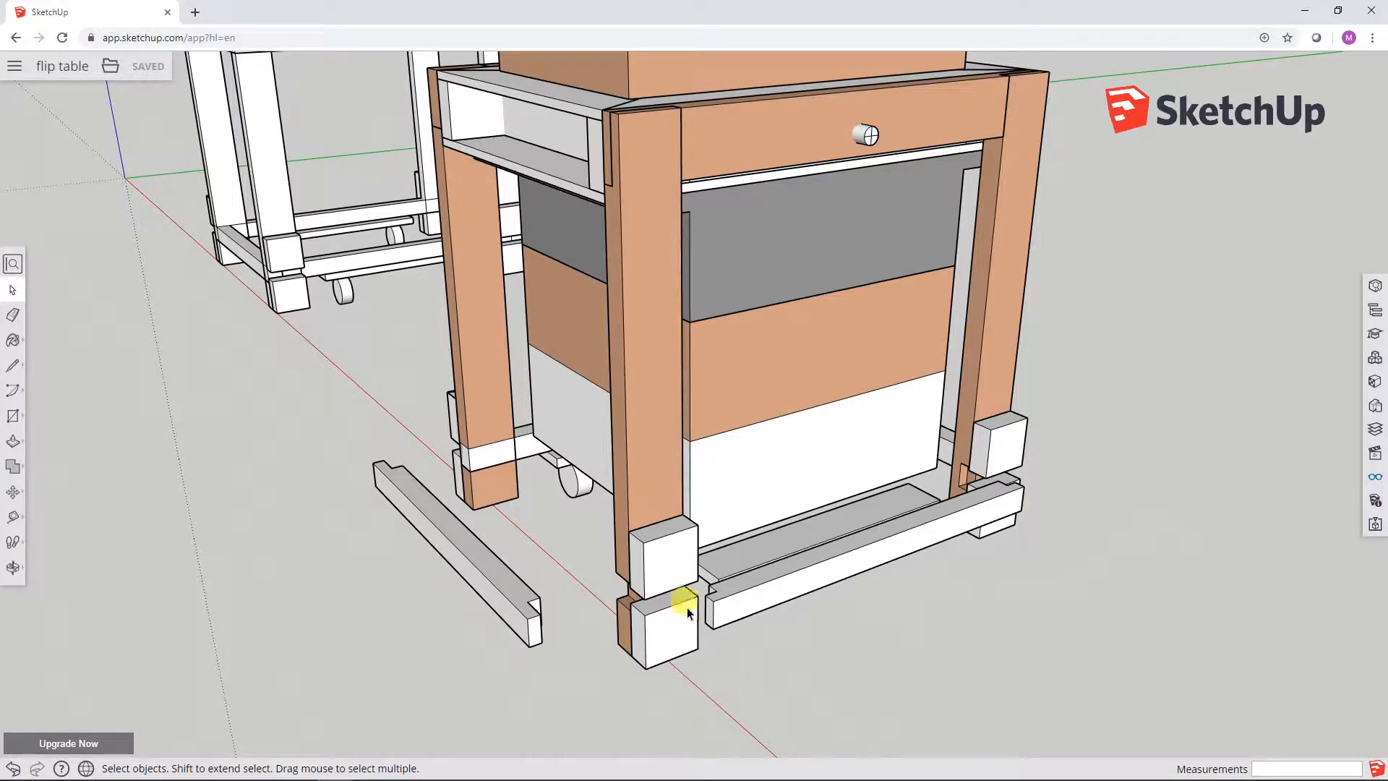
click(682, 554)
right_click(681, 554)
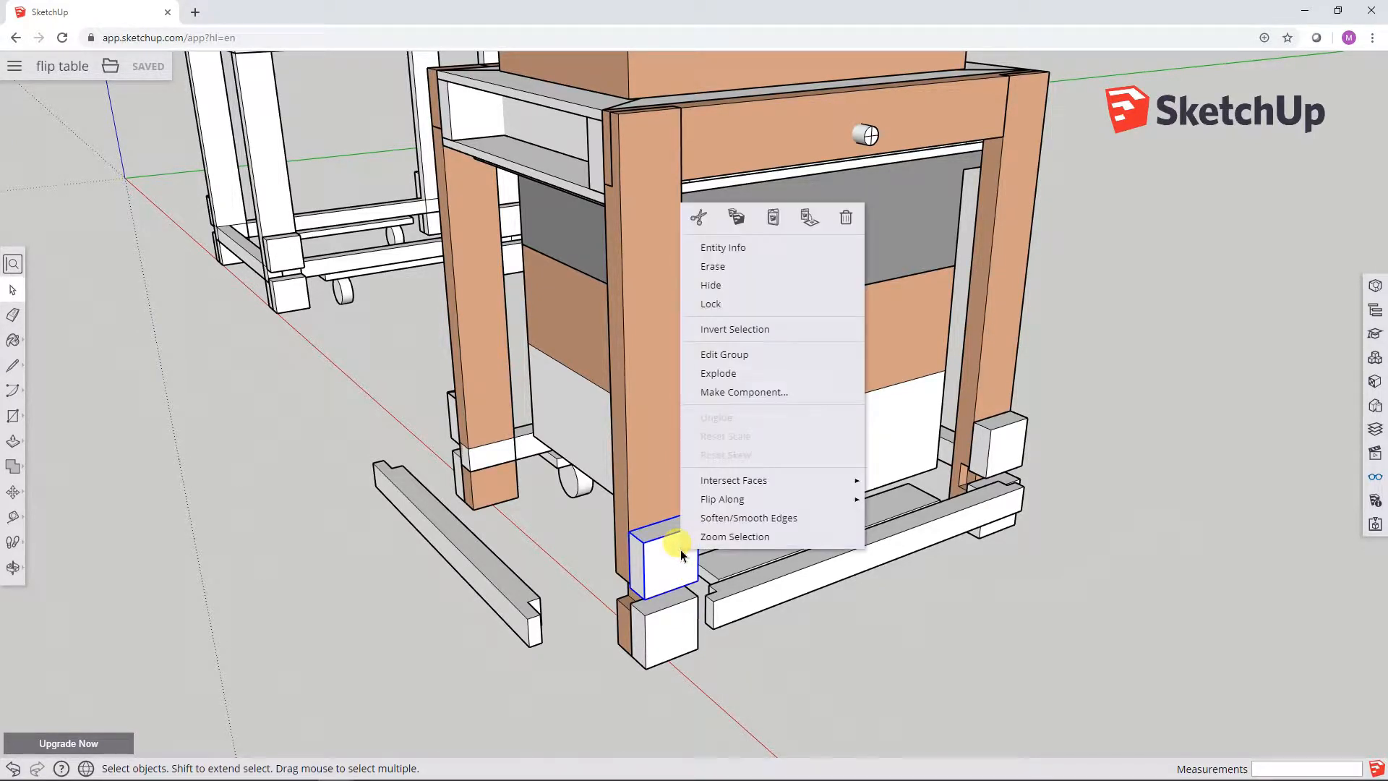
click(755, 292)
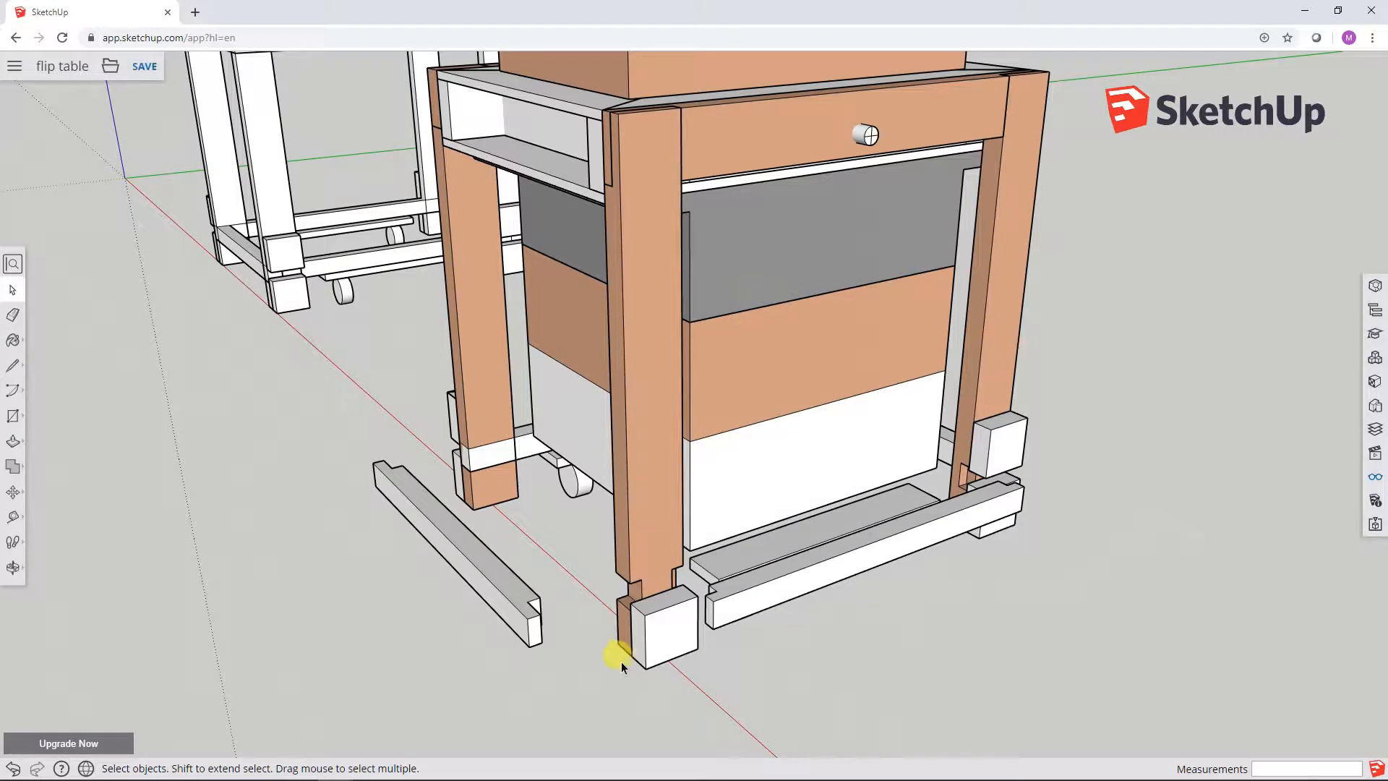
click(664, 636)
right_click(684, 630)
click(715, 365)
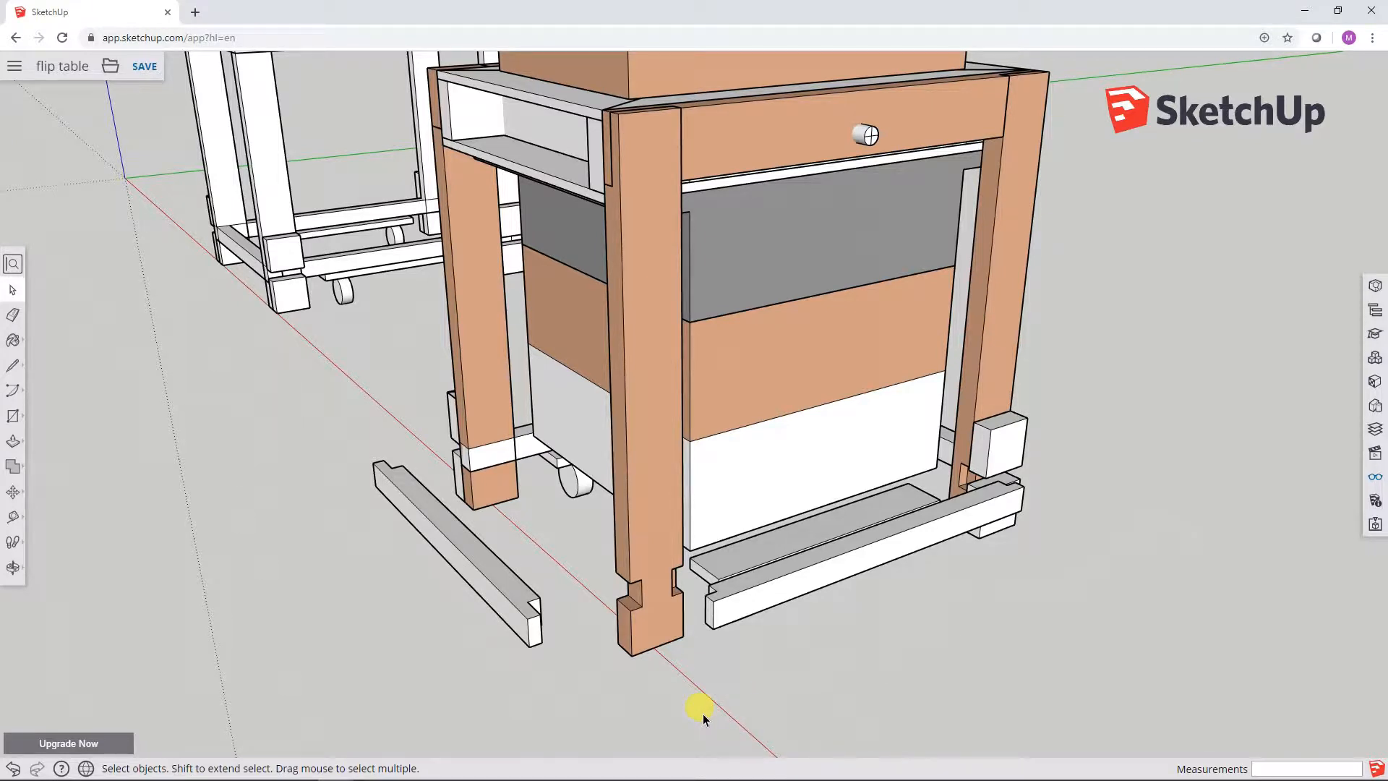
Move the detached notched side rail about 6 1/4" so its end seats in the notch of the front corner leg
click(500, 574)
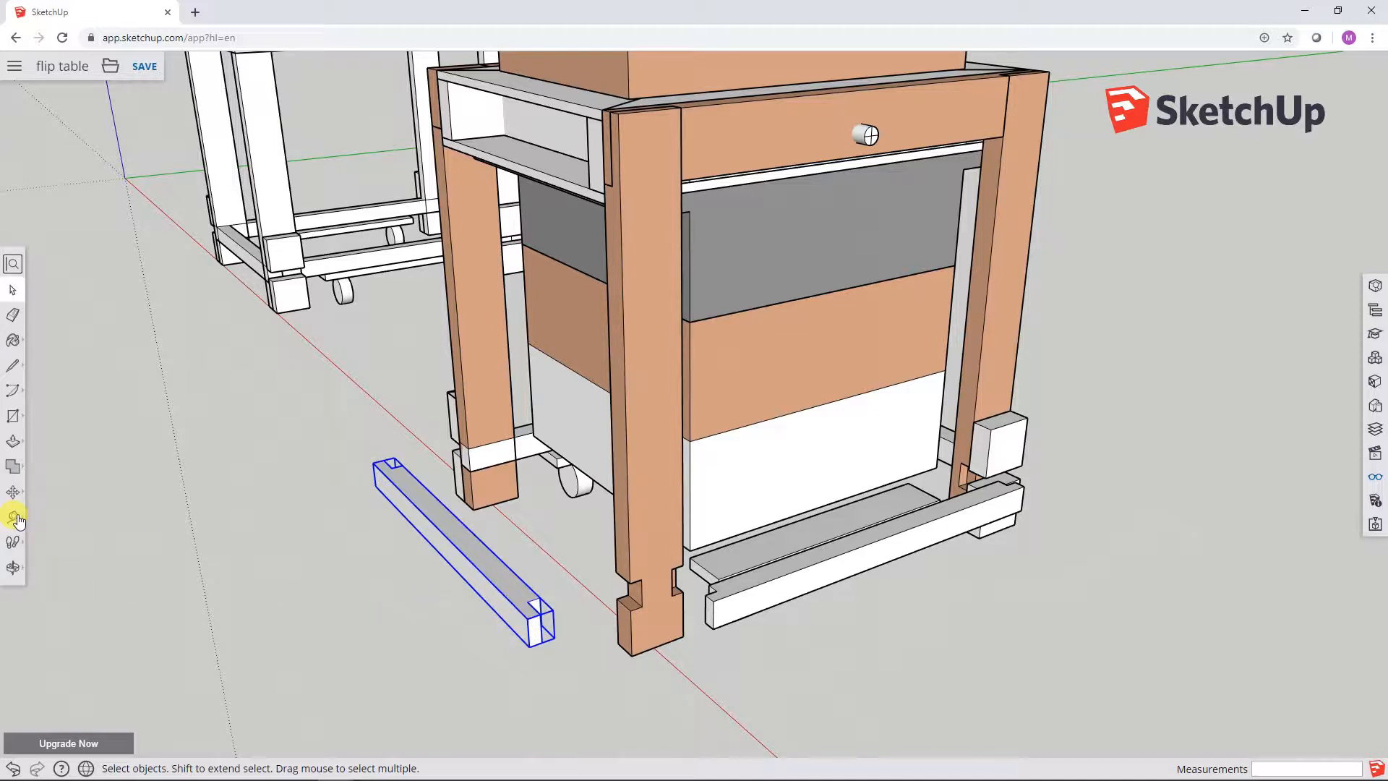
click(13, 491)
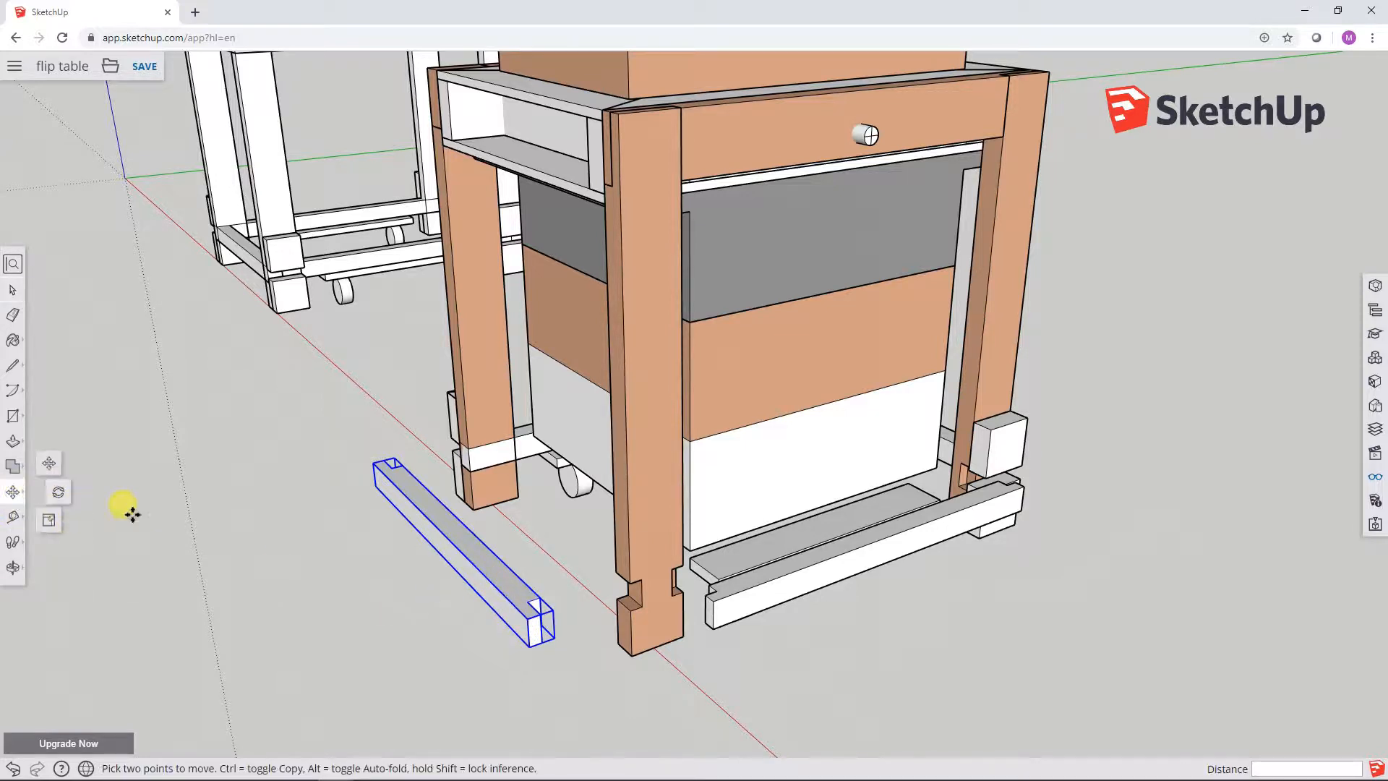
click(60, 470)
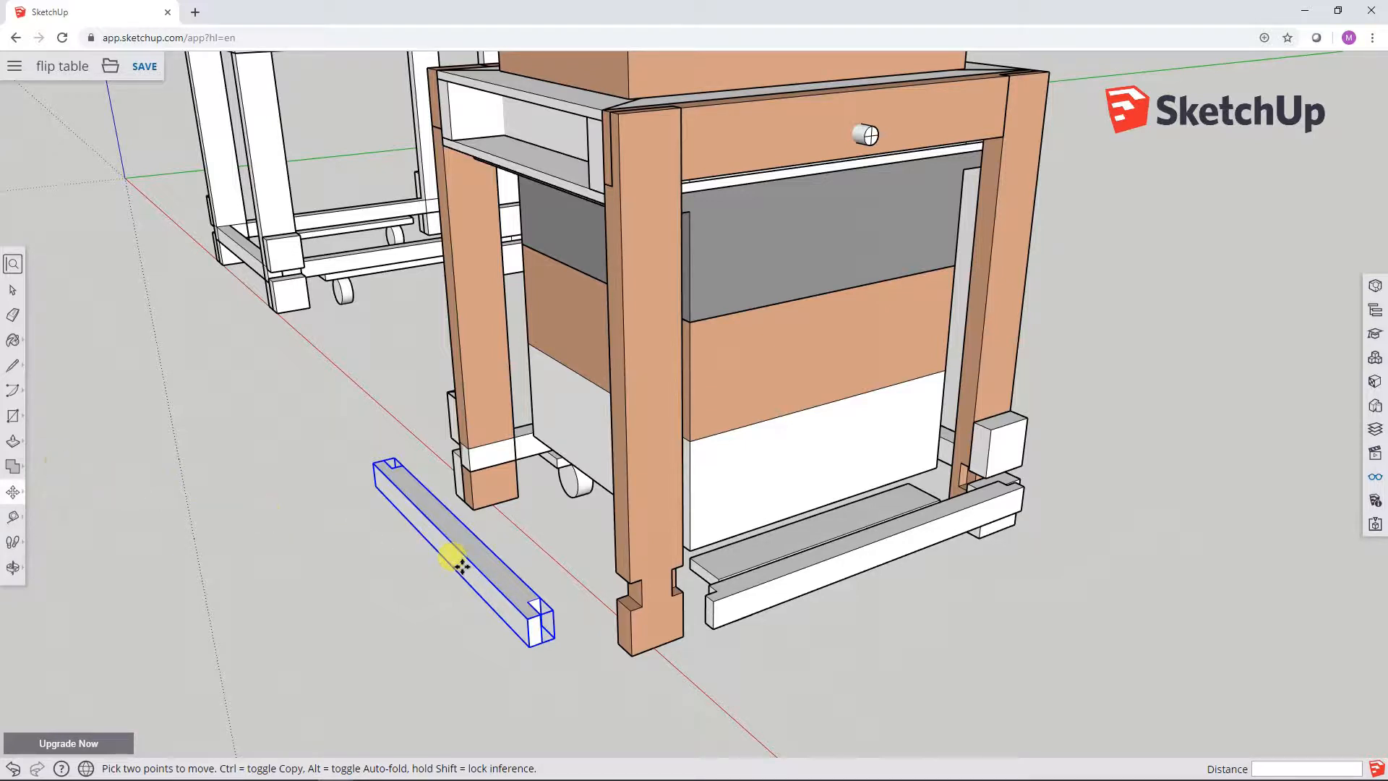
click(528, 619)
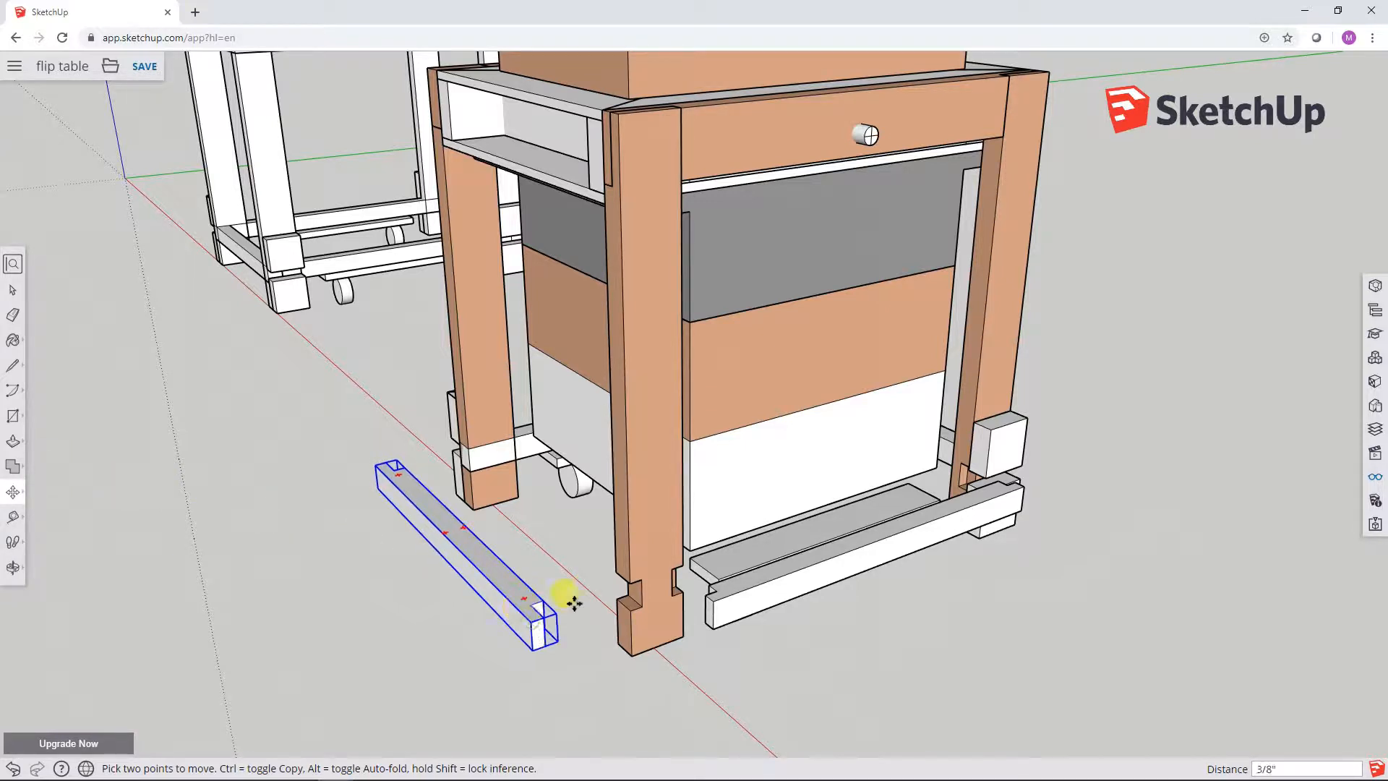
click(628, 583)
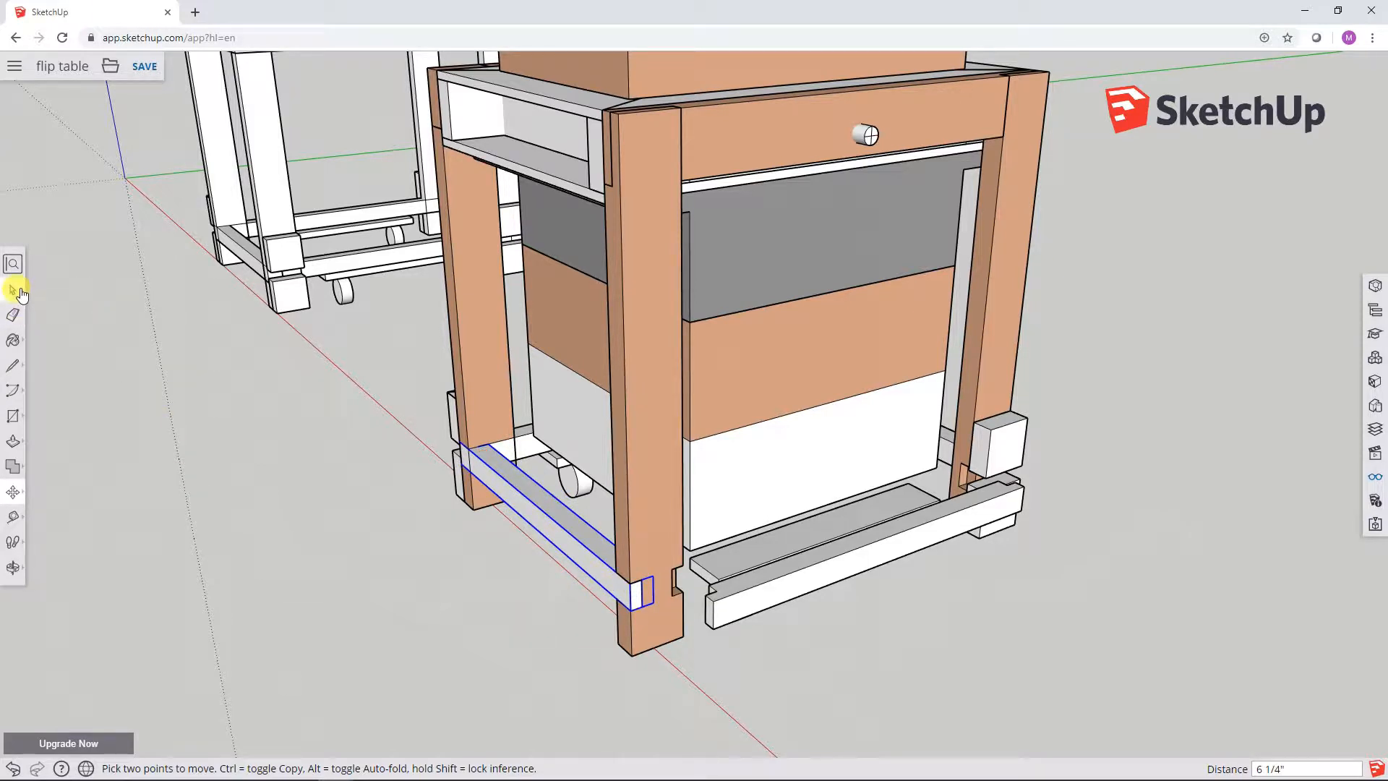
click(20, 292)
click(239, 473)
Move the flip-top group with the machines out of the table frame along the green axis, about 3' 2", and deselect it
middle_drag(306, 503, 261, 529)
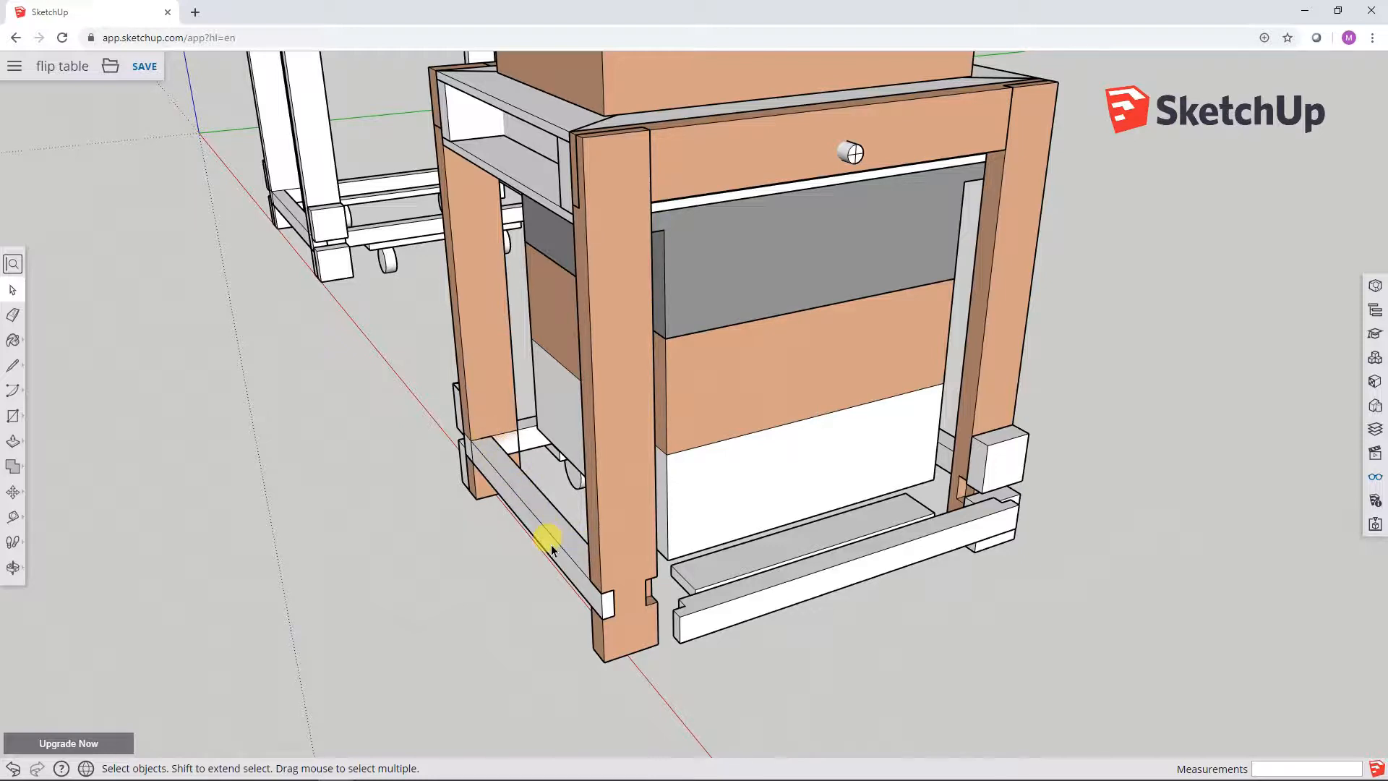
middle_drag(1063, 523, 520, 553)
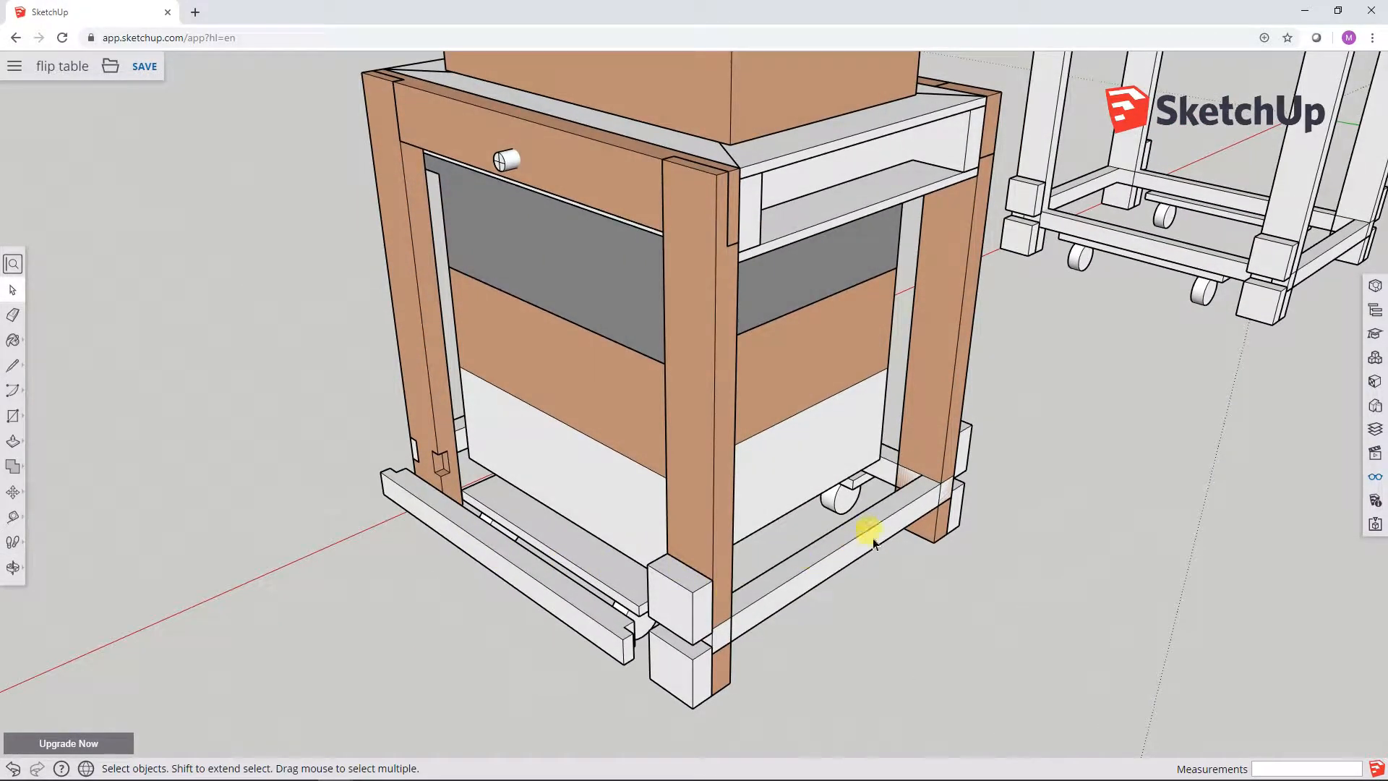
middle_drag(321, 514, 856, 353)
click(855, 353)
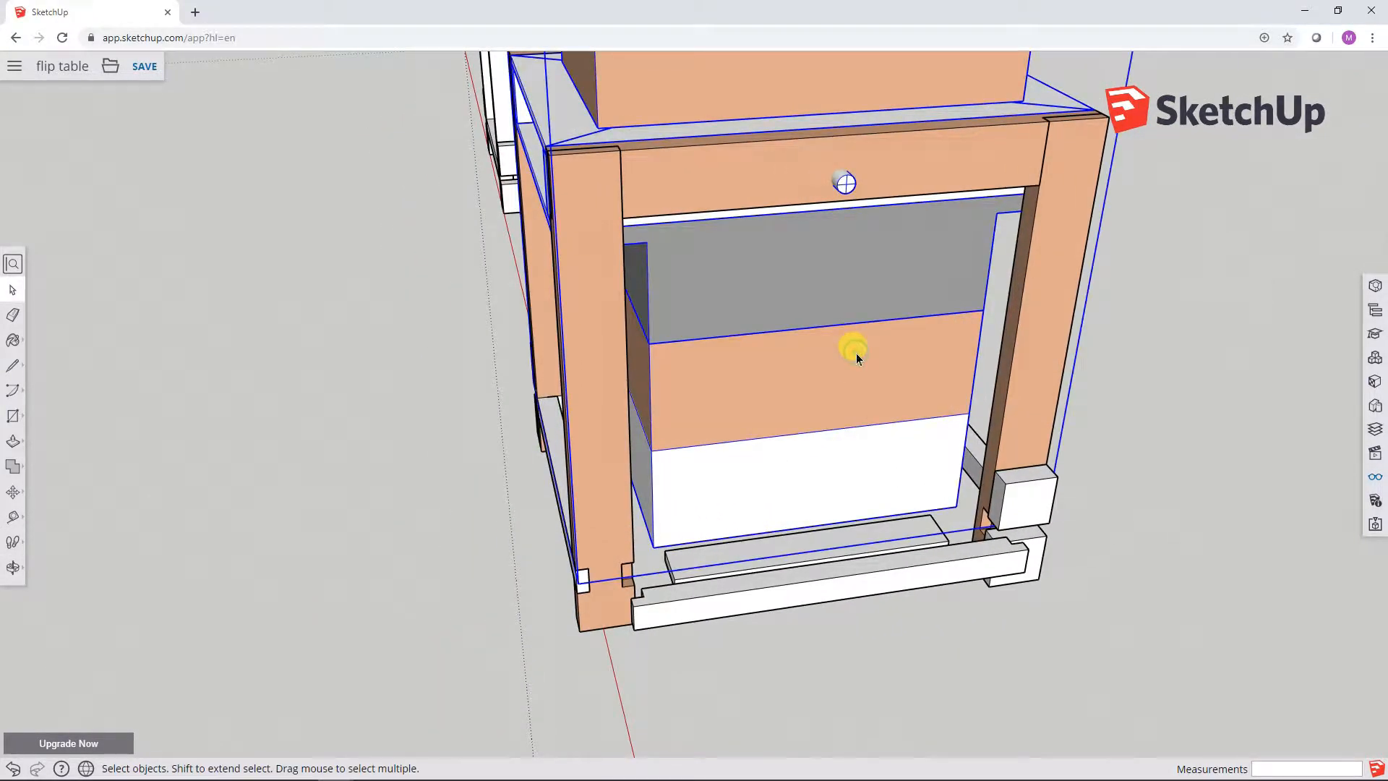
scroll(865, 345, down, 4)
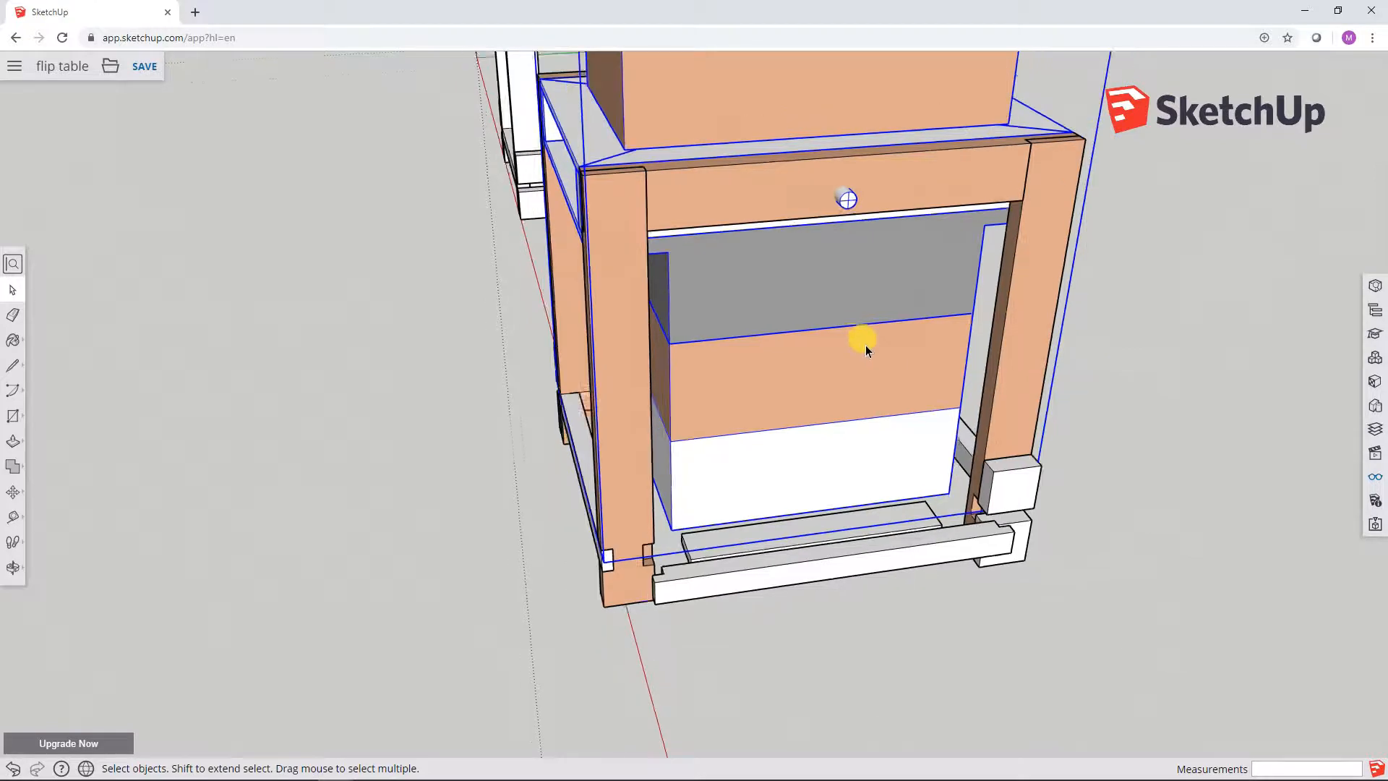
middle_drag(860, 342, 830, 544)
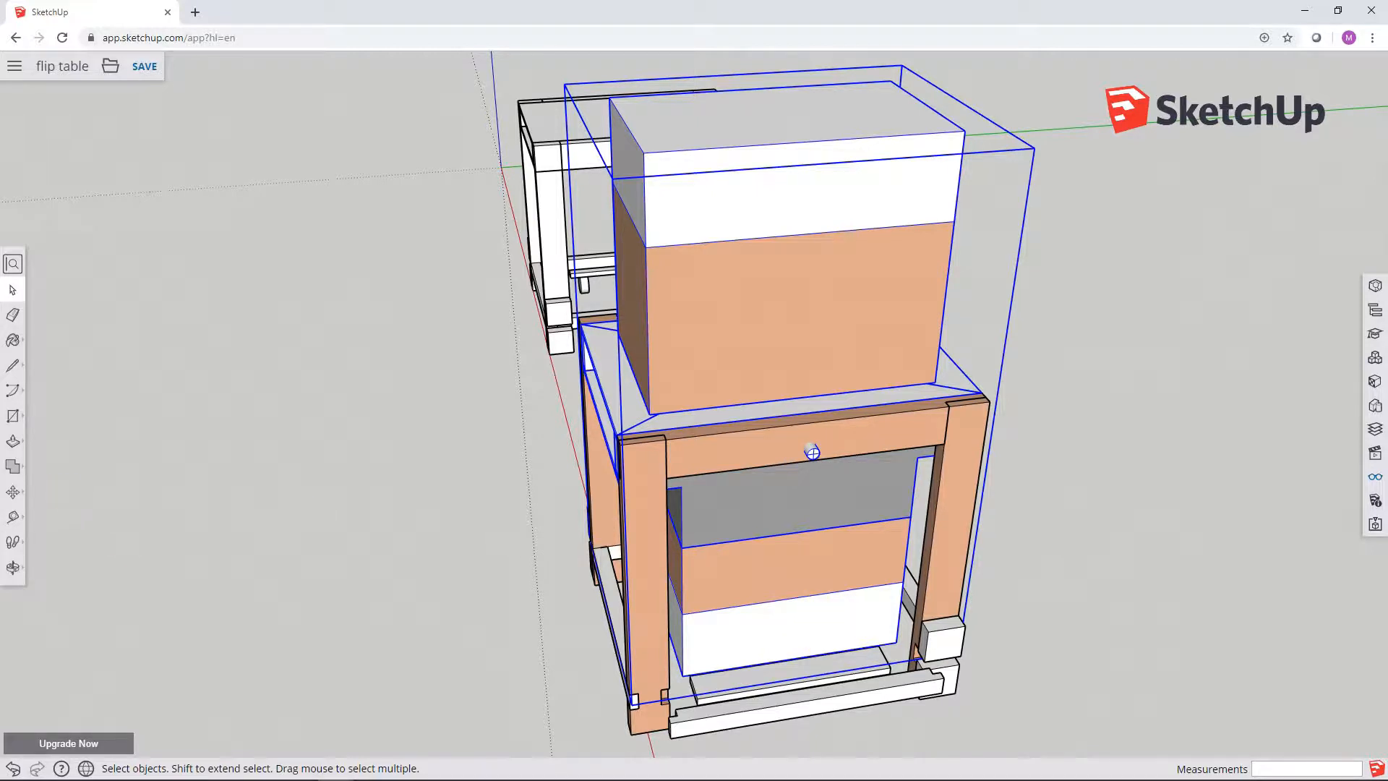
click(14, 494)
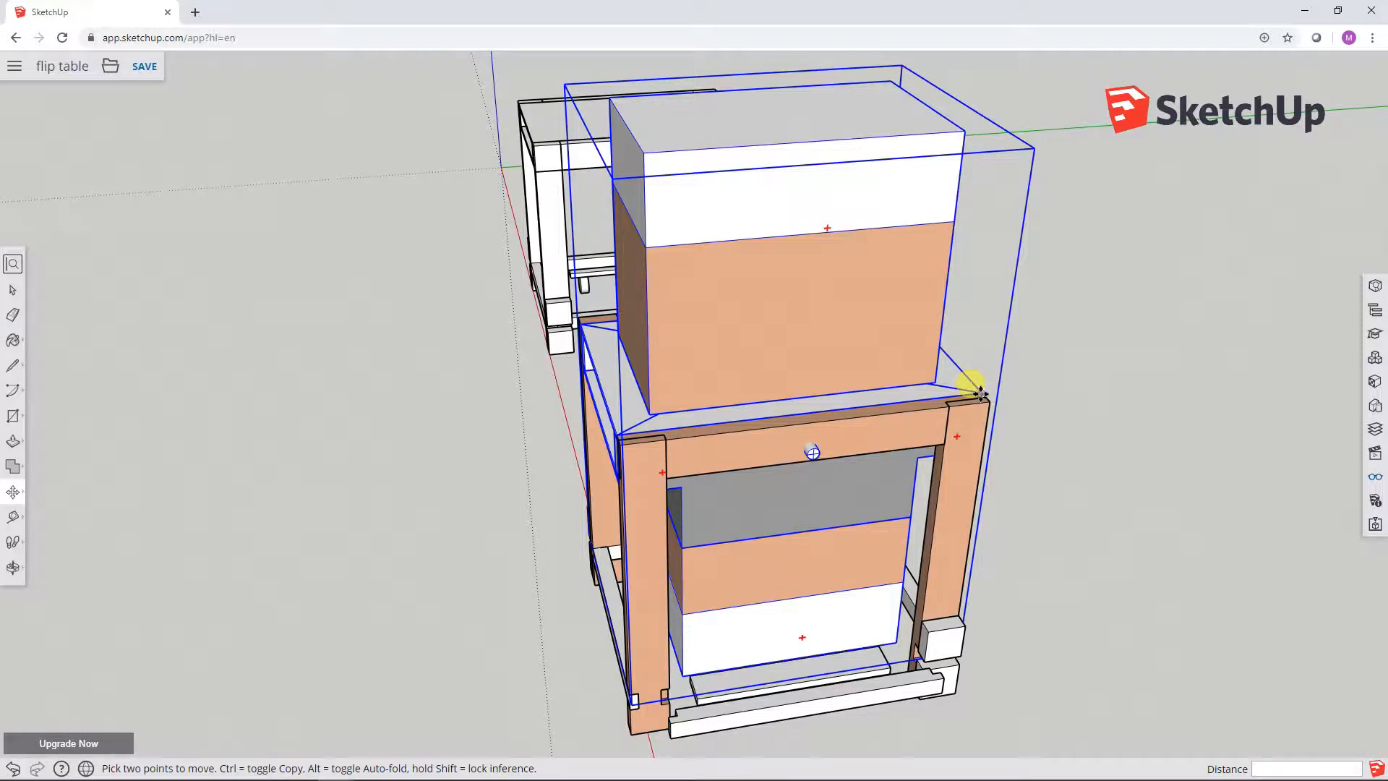
click(980, 393)
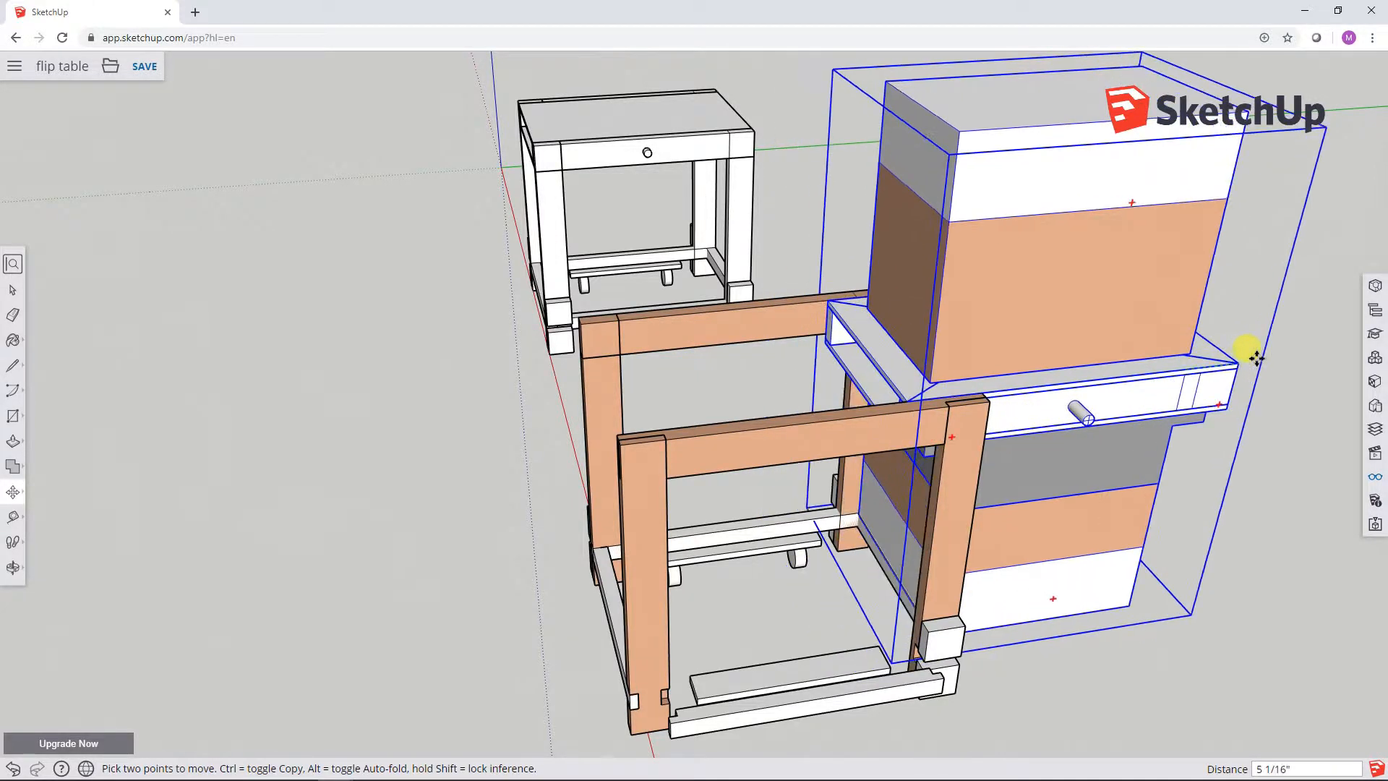
middle_drag(1258, 357, 715, 412)
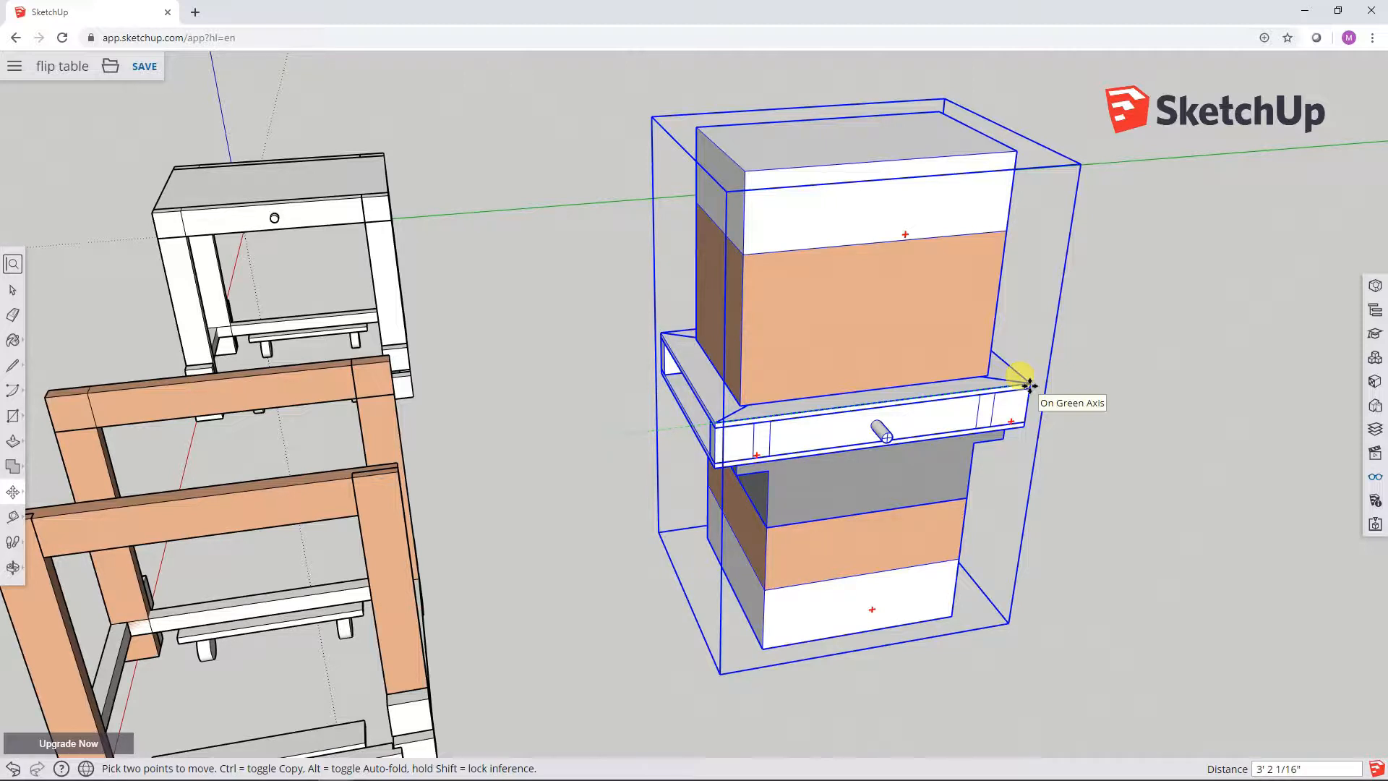
click(1029, 386)
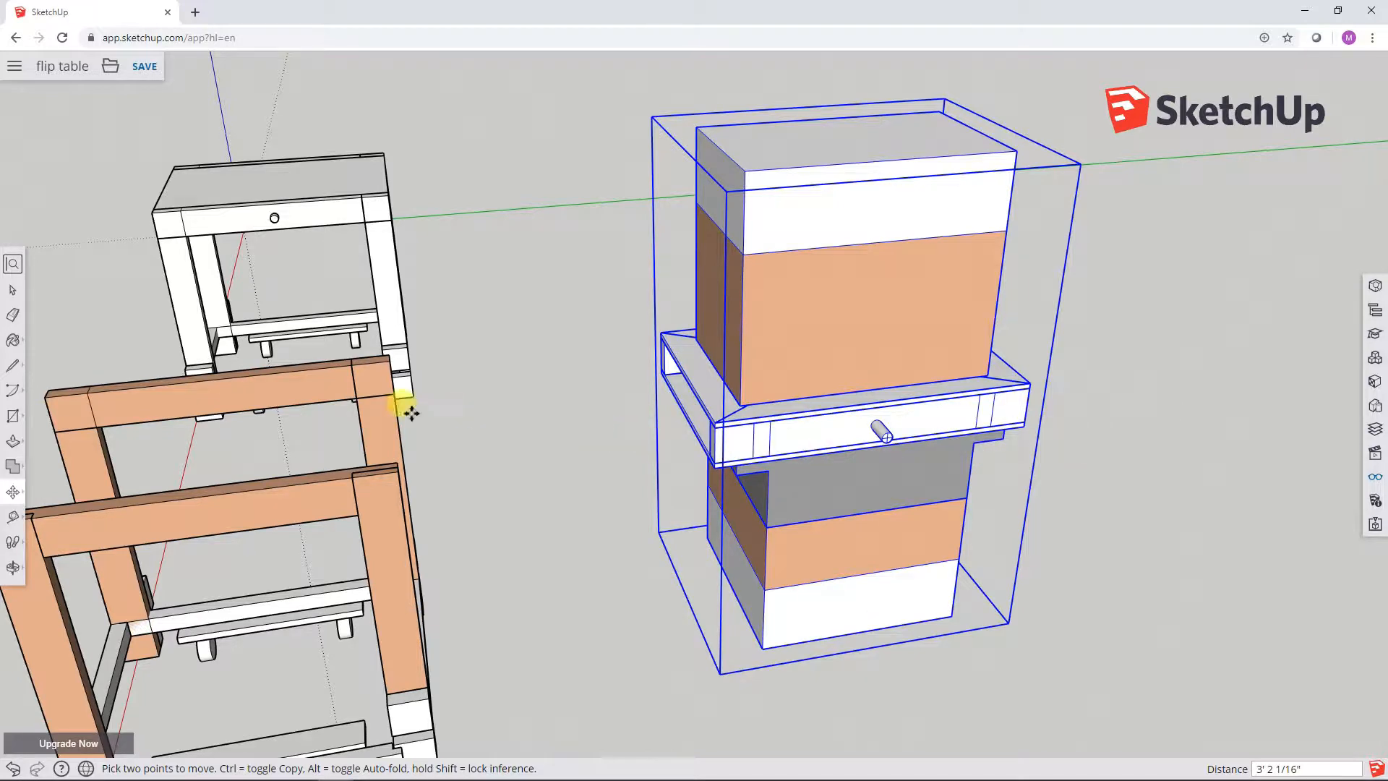
click(12, 289)
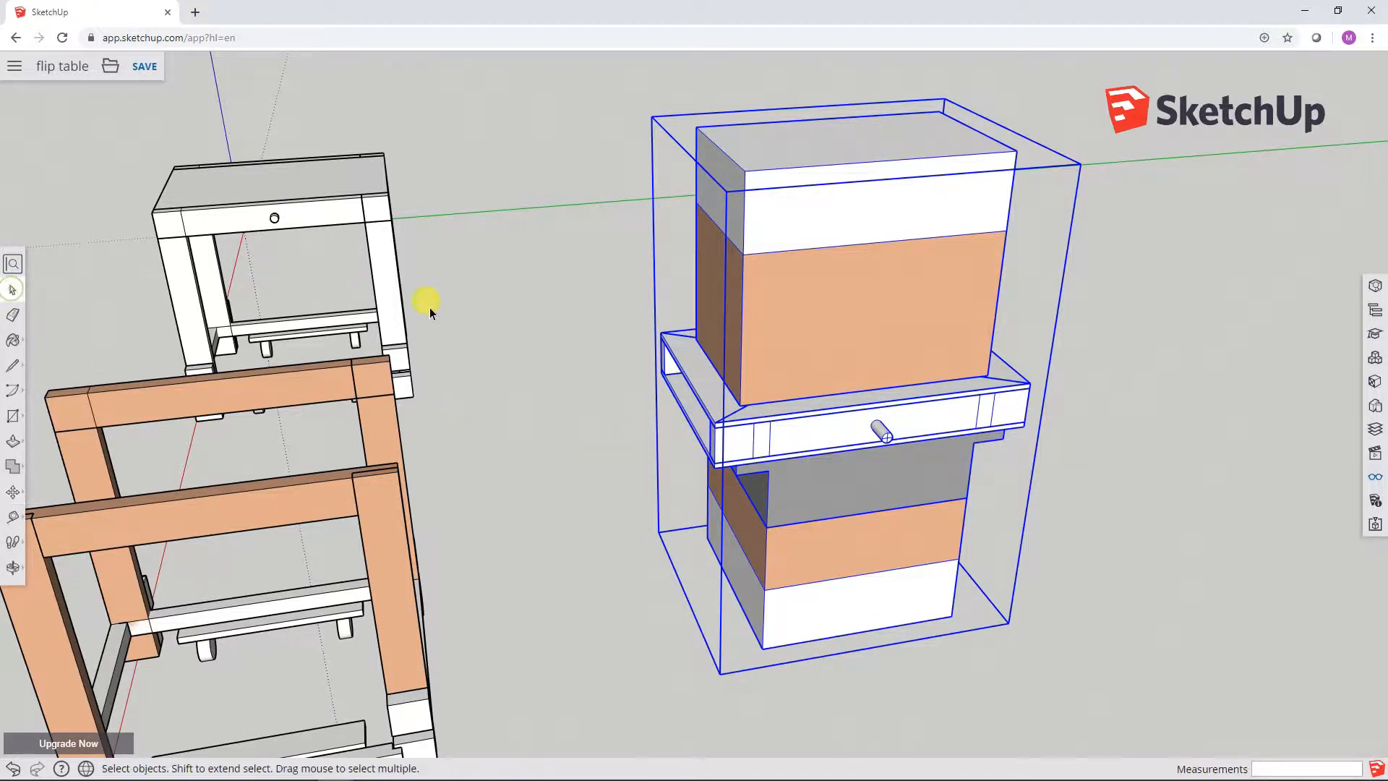
click(473, 304)
Move the flip-top group back into the frame along the green axis, snapping its top corner to the frame's corner endpoint
middle_drag(1028, 499, 925, 421)
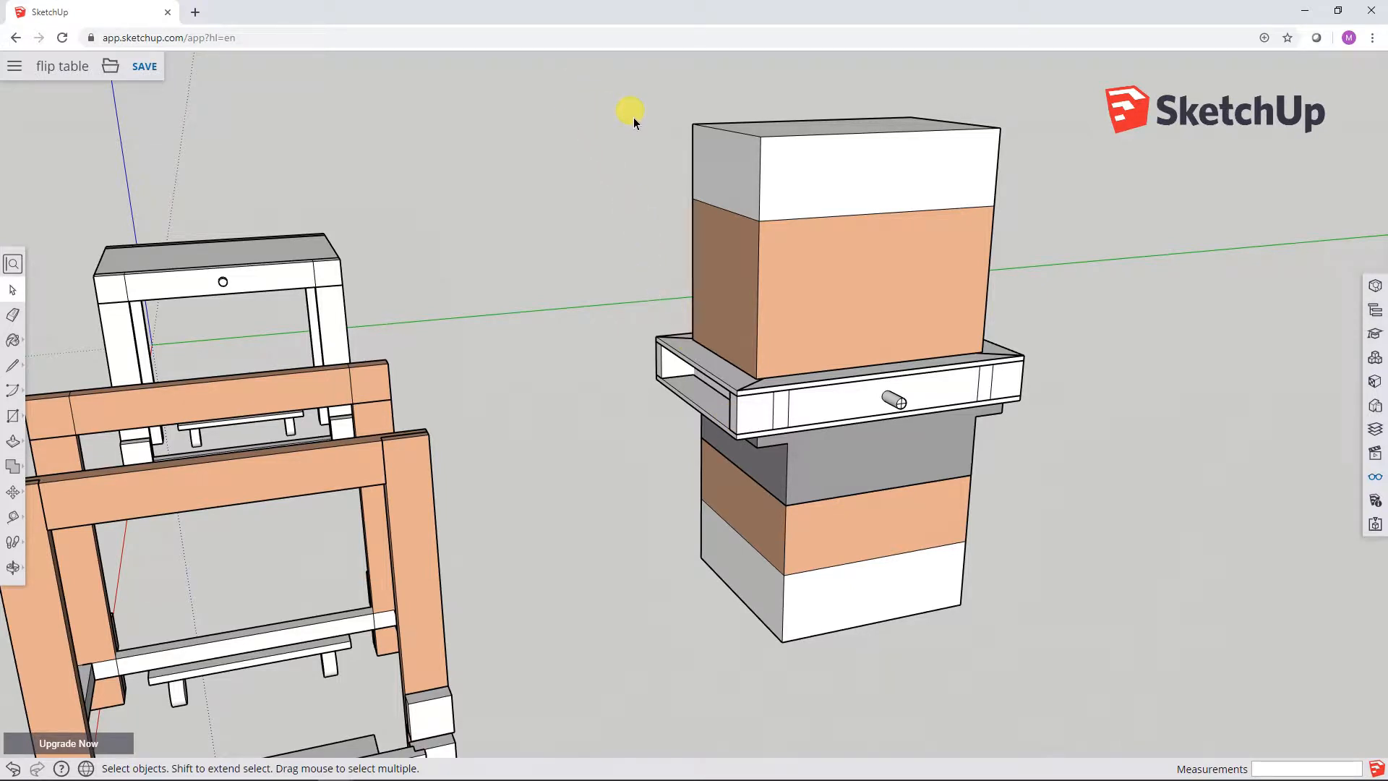
click(886, 212)
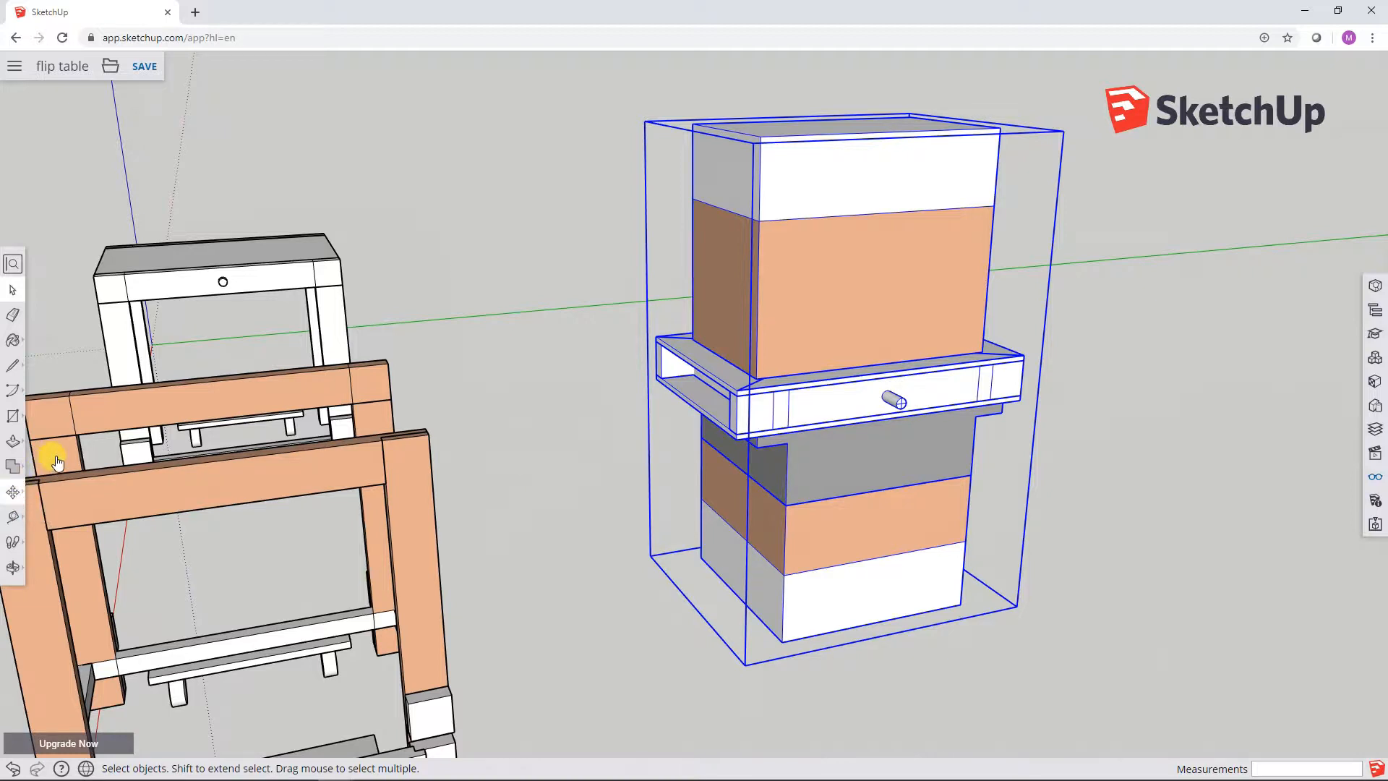
click(13, 492)
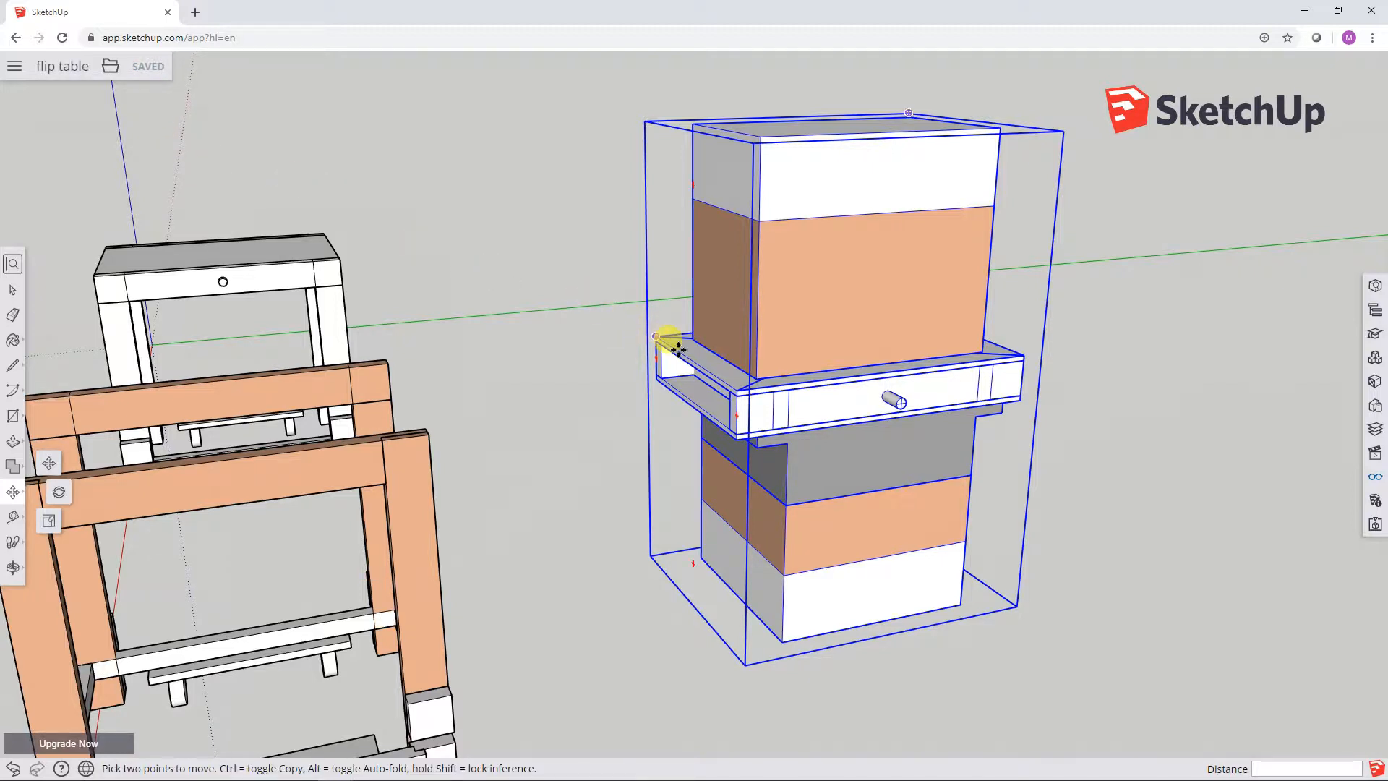
scroll(726, 383, up, 6)
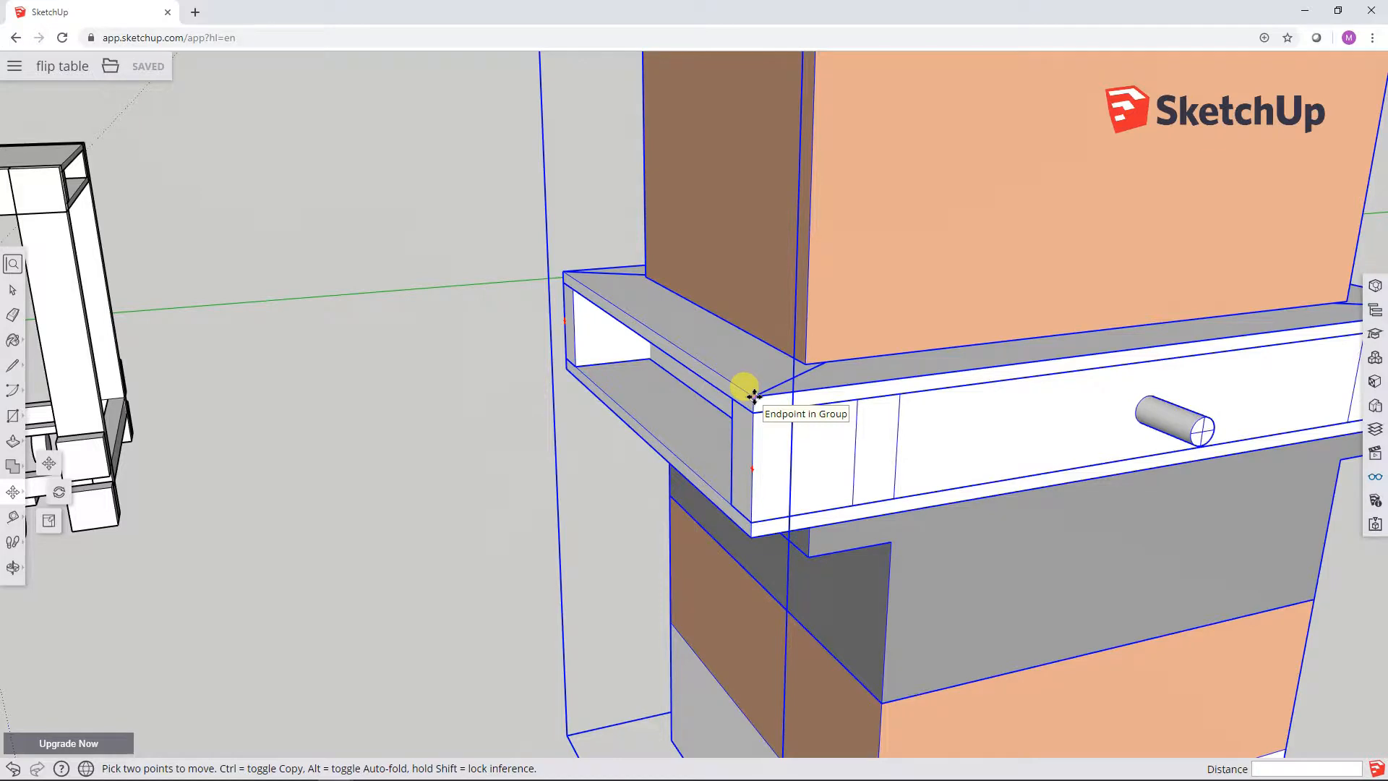
click(754, 396)
scroll(626, 410, down, 1)
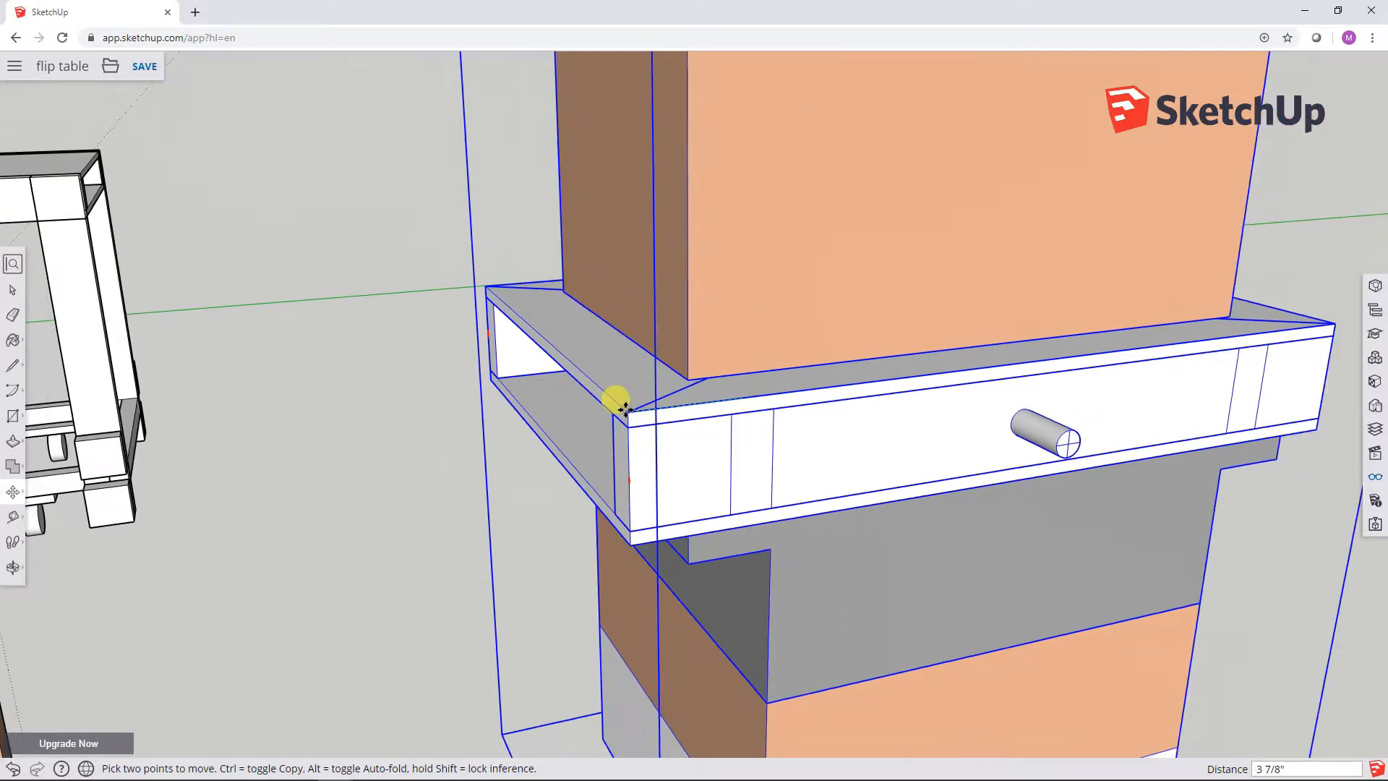
scroll(626, 410, down, 4)
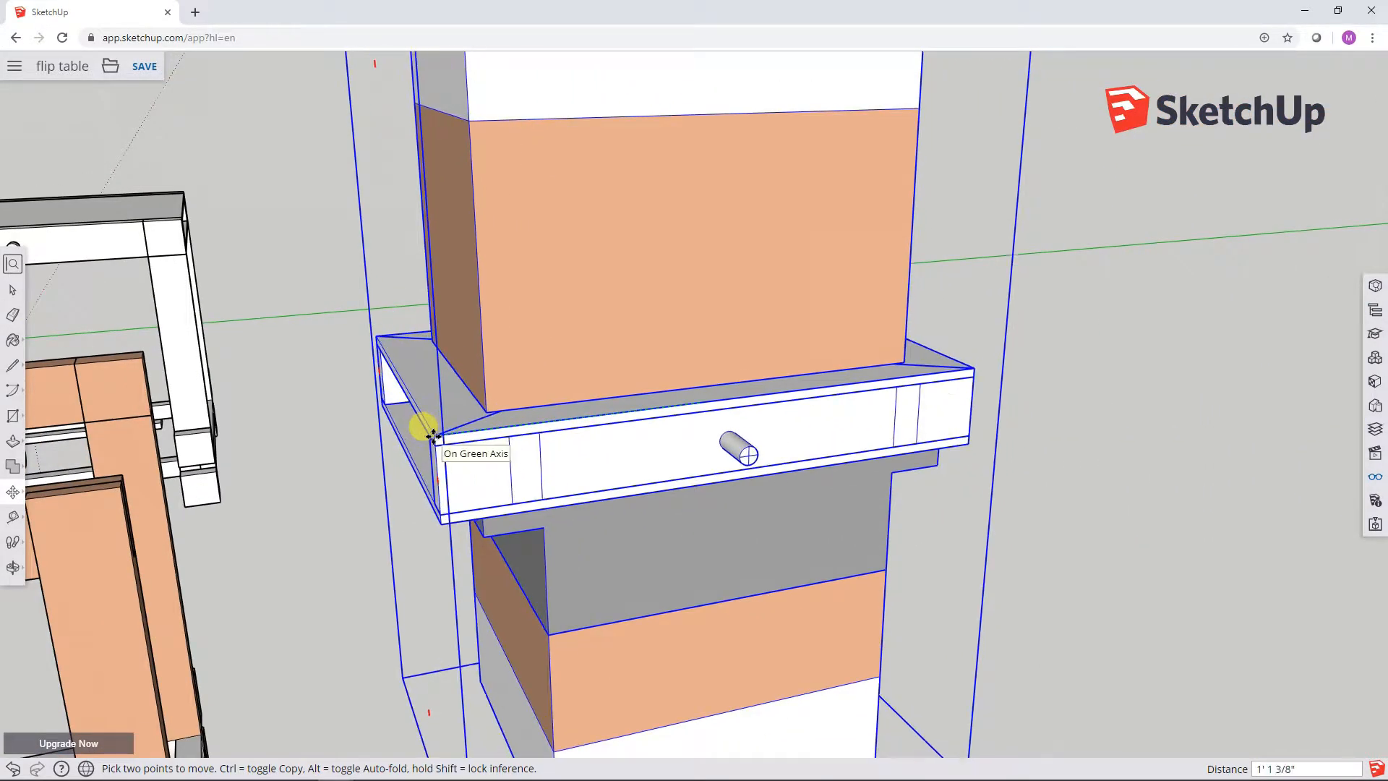
middle_drag(325, 434, 1155, 359)
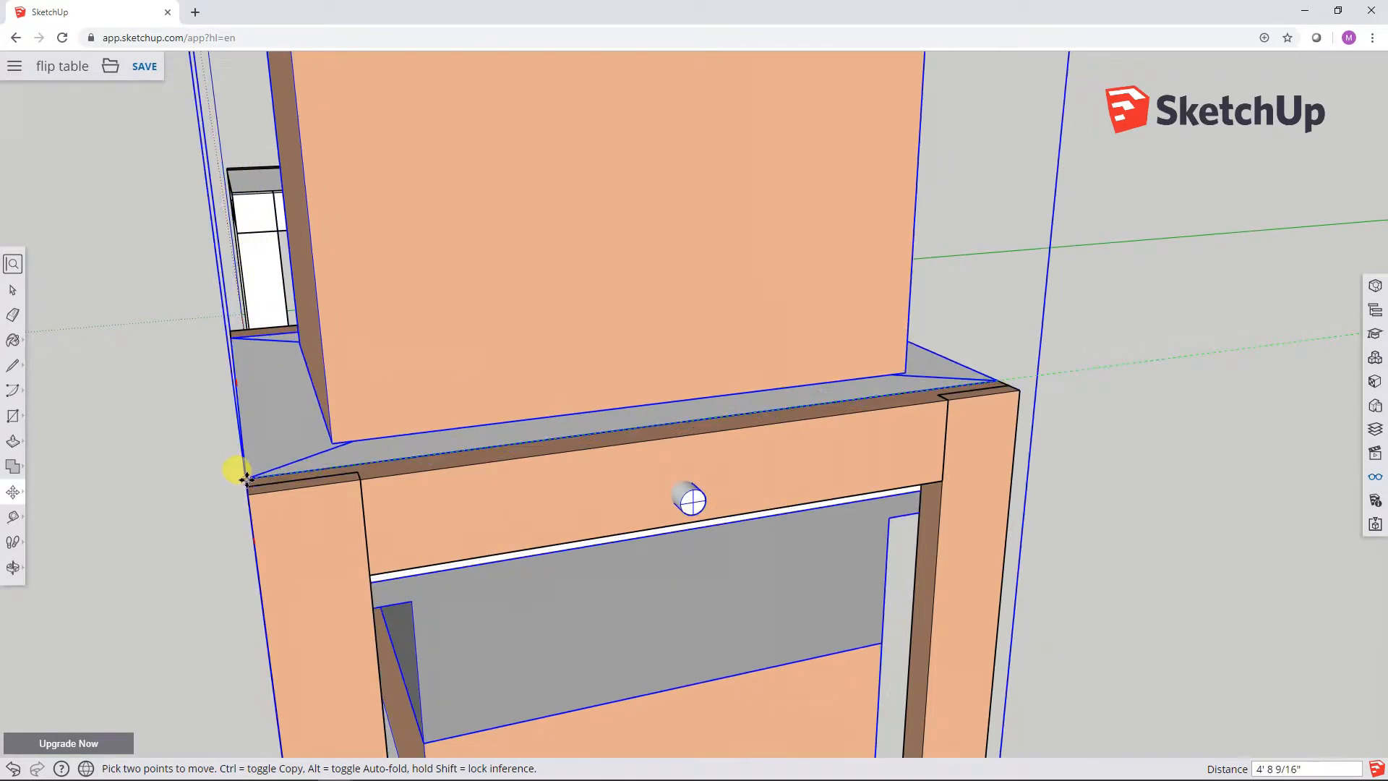
middle_drag(246, 478, 631, 459)
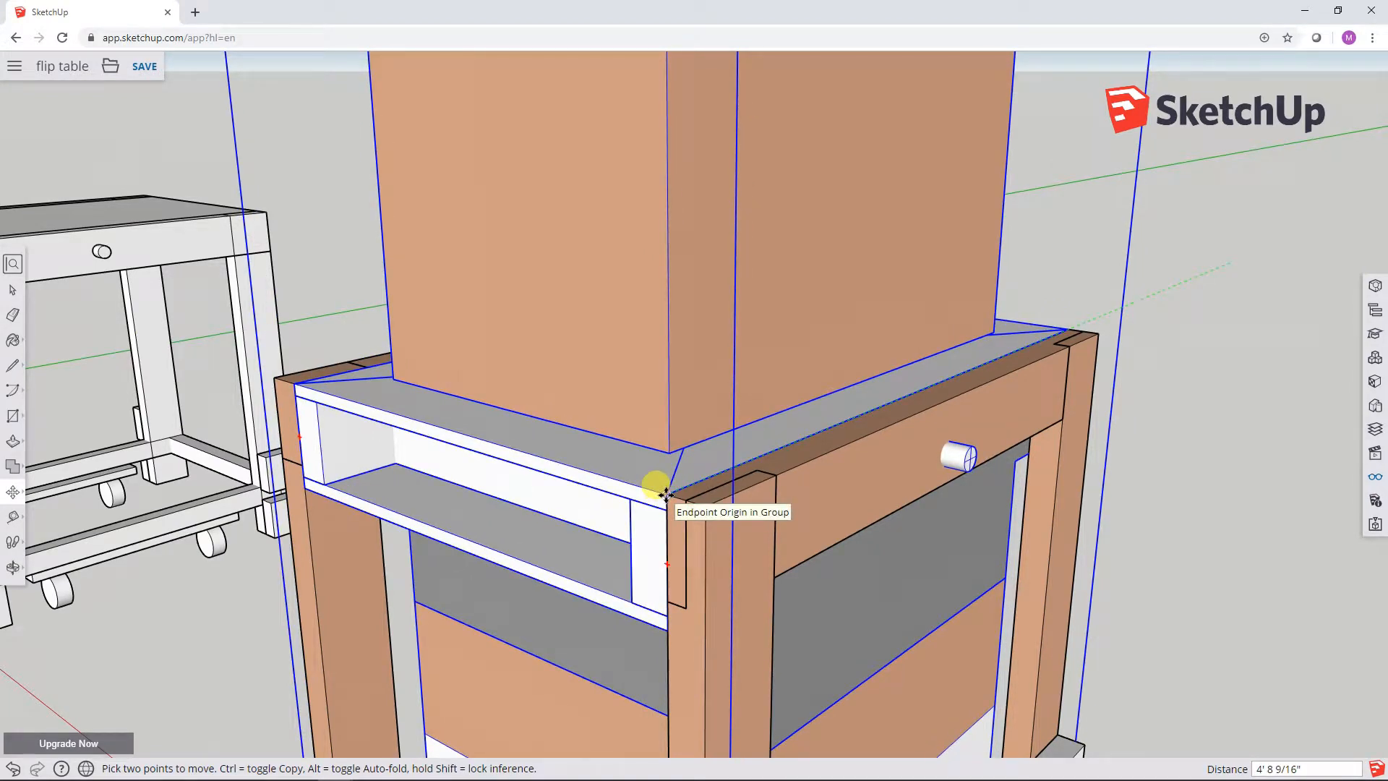
click(666, 495)
click(13, 293)
click(1180, 432)
Begin rotating the flip-top group with the machines about the centre of the pivot dowel, taking the horizontal direction as the starting line
middle_drag(1211, 462, 1021, 457)
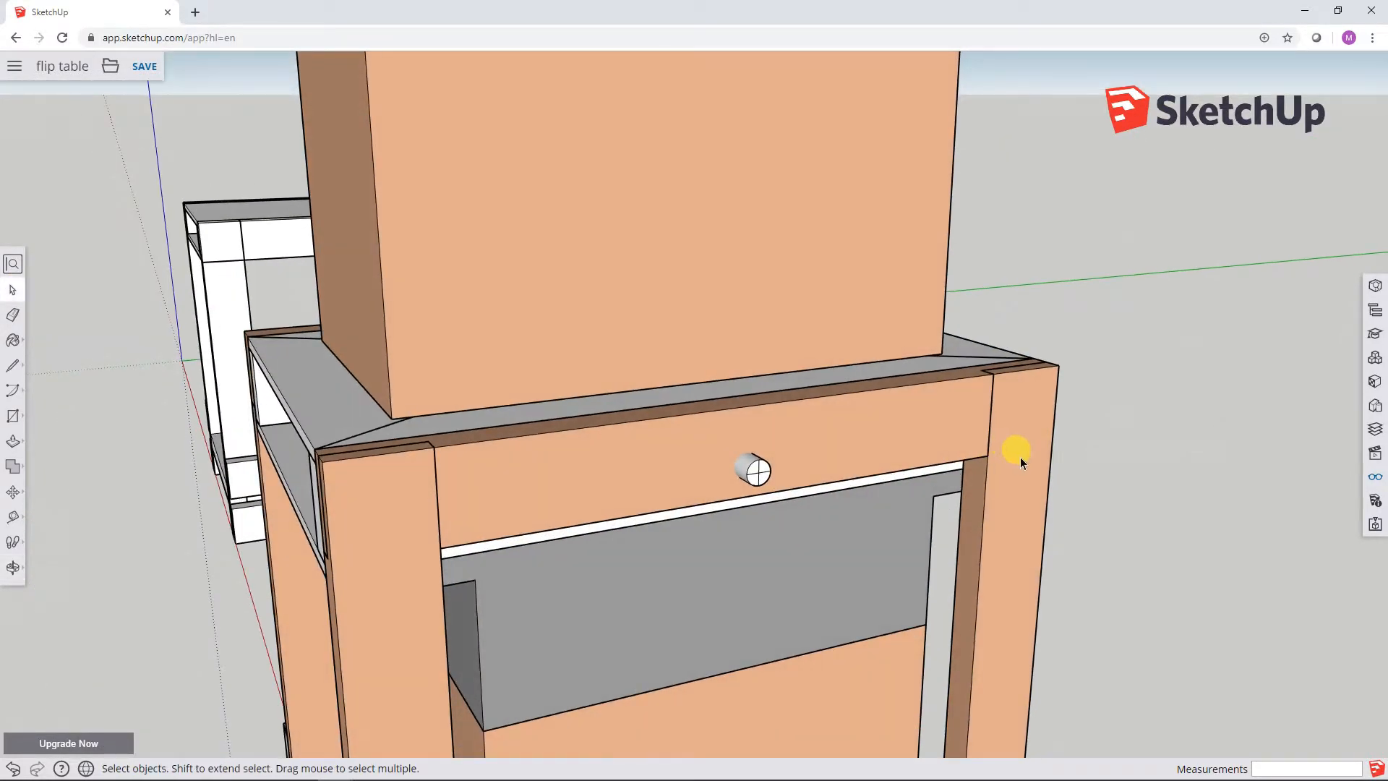
scroll(891, 508, down, 5)
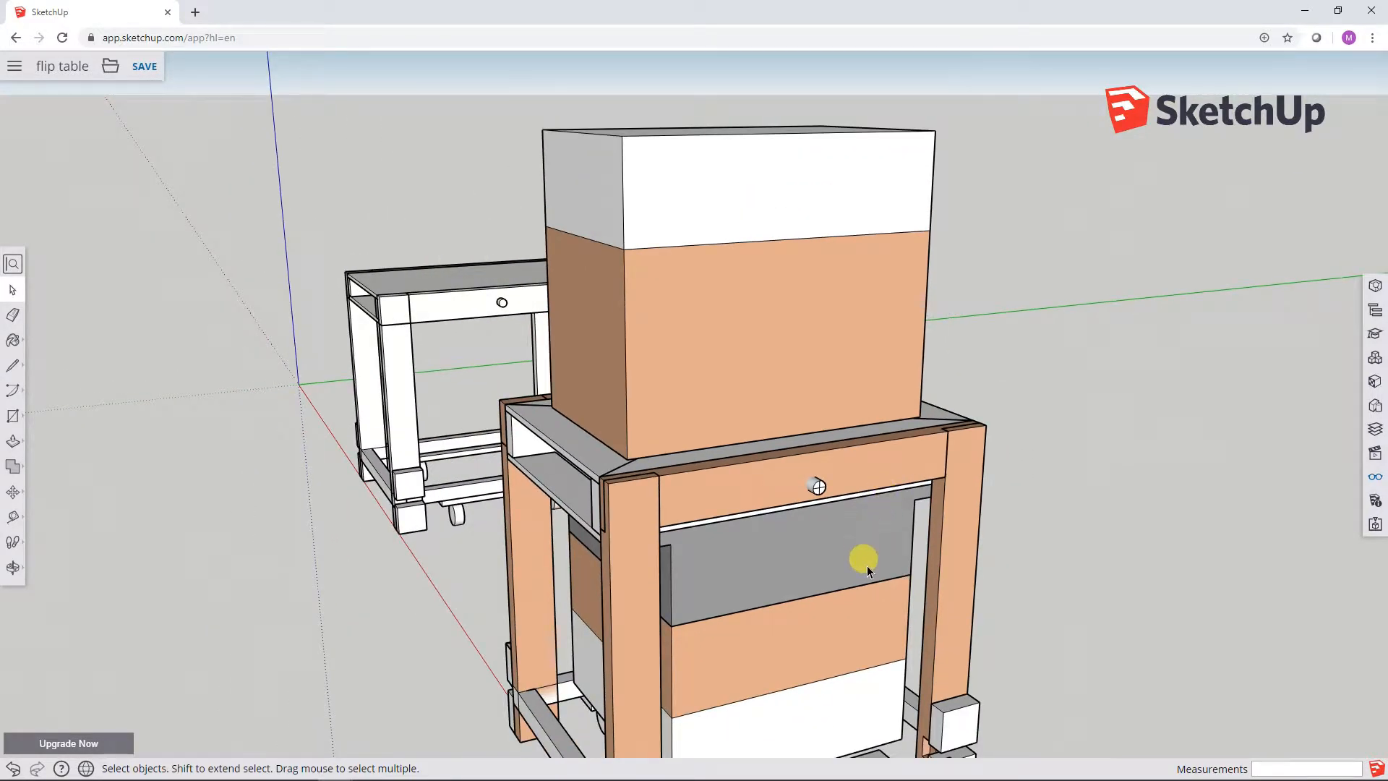
shift+middle_drag(866, 565, 686, 431)
scroll(844, 506, down, 3)
click(765, 323)
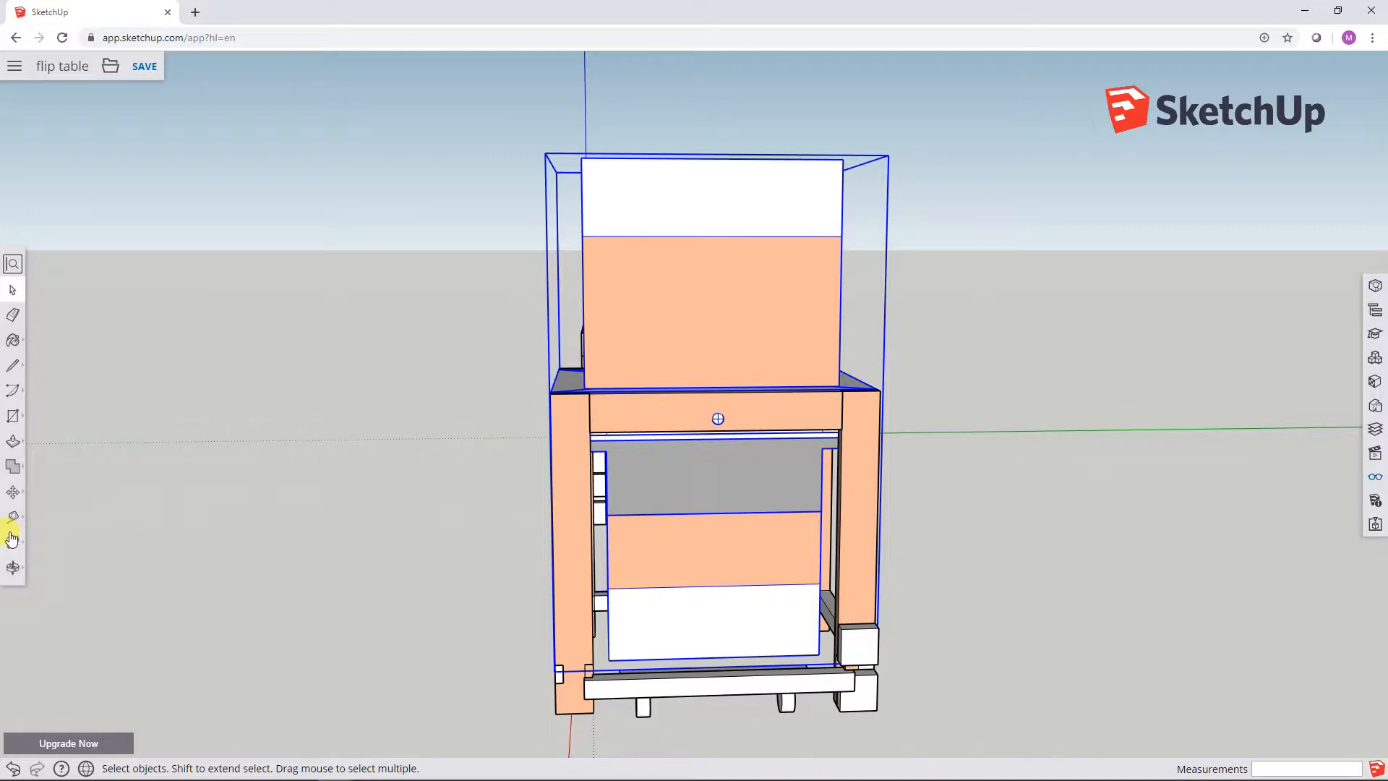
click(13, 492)
click(58, 491)
scroll(748, 410, up, 8)
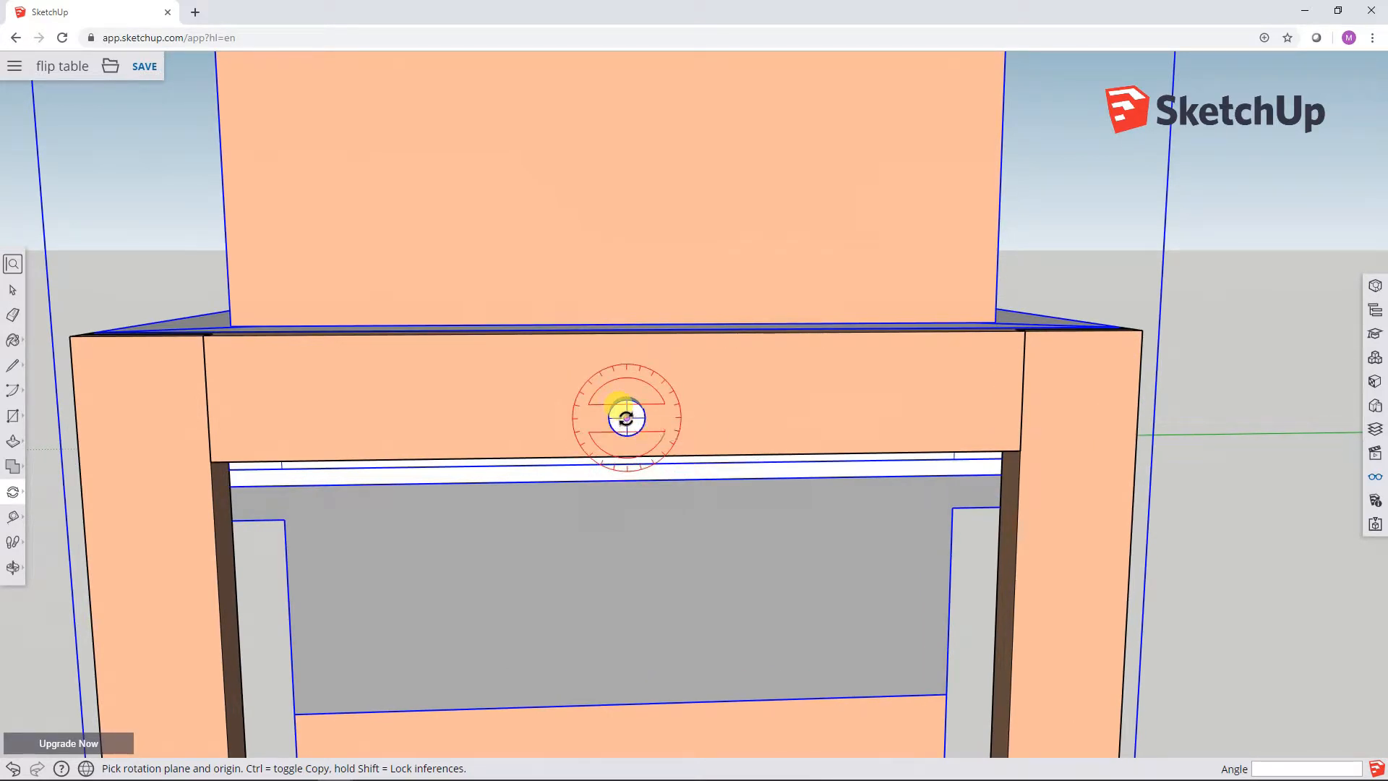
click(626, 418)
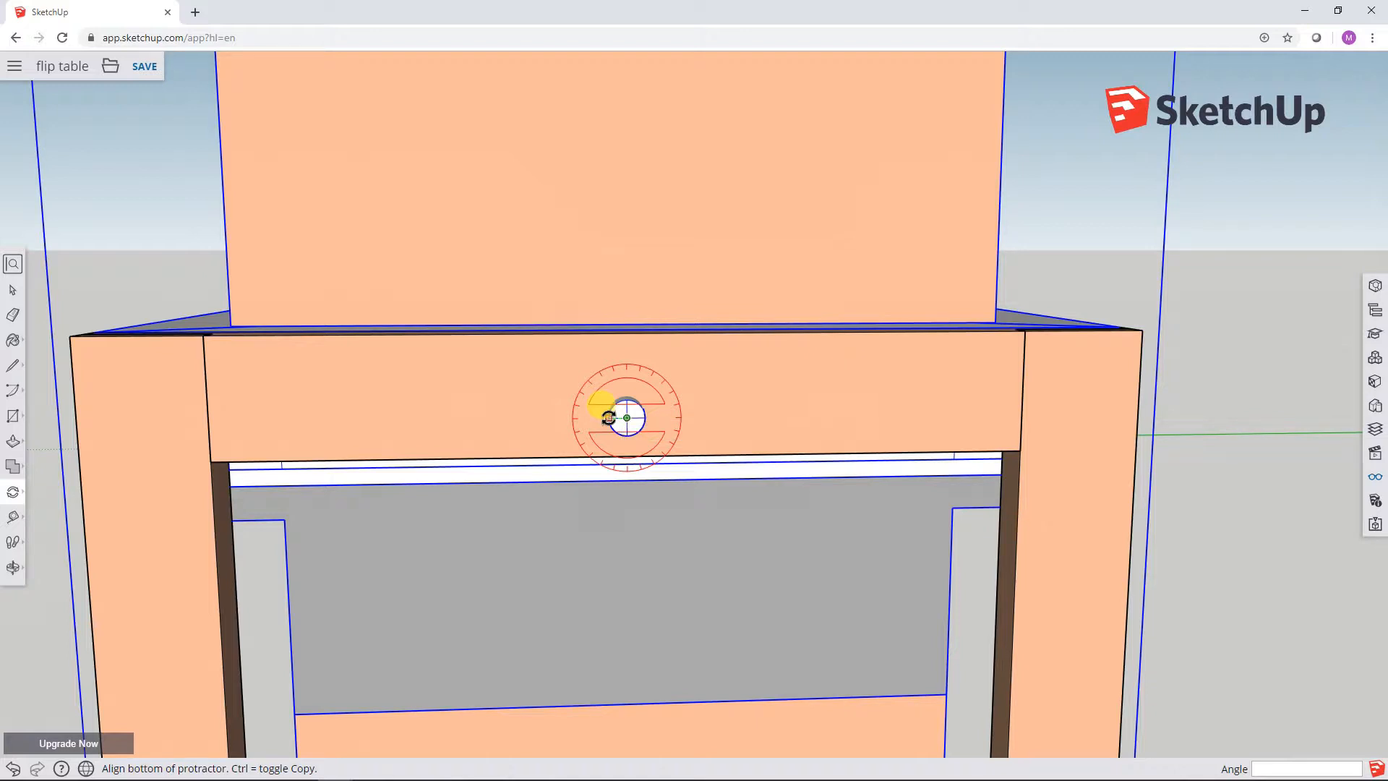
click(609, 418)
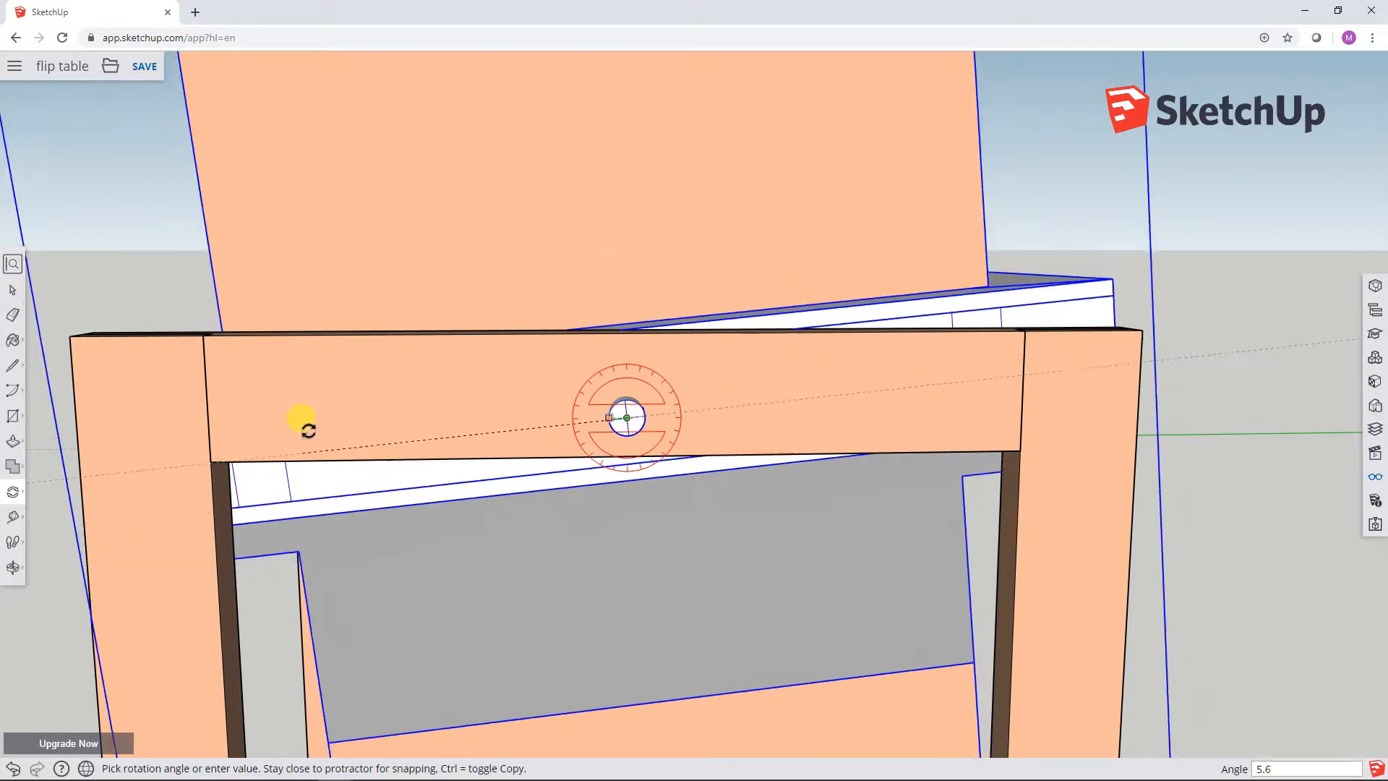
Swing the flip-top group on its pivot to check clearance with the frame's lower rails, and finish the rotation at 0 degrees
scroll(324, 406, down, 2)
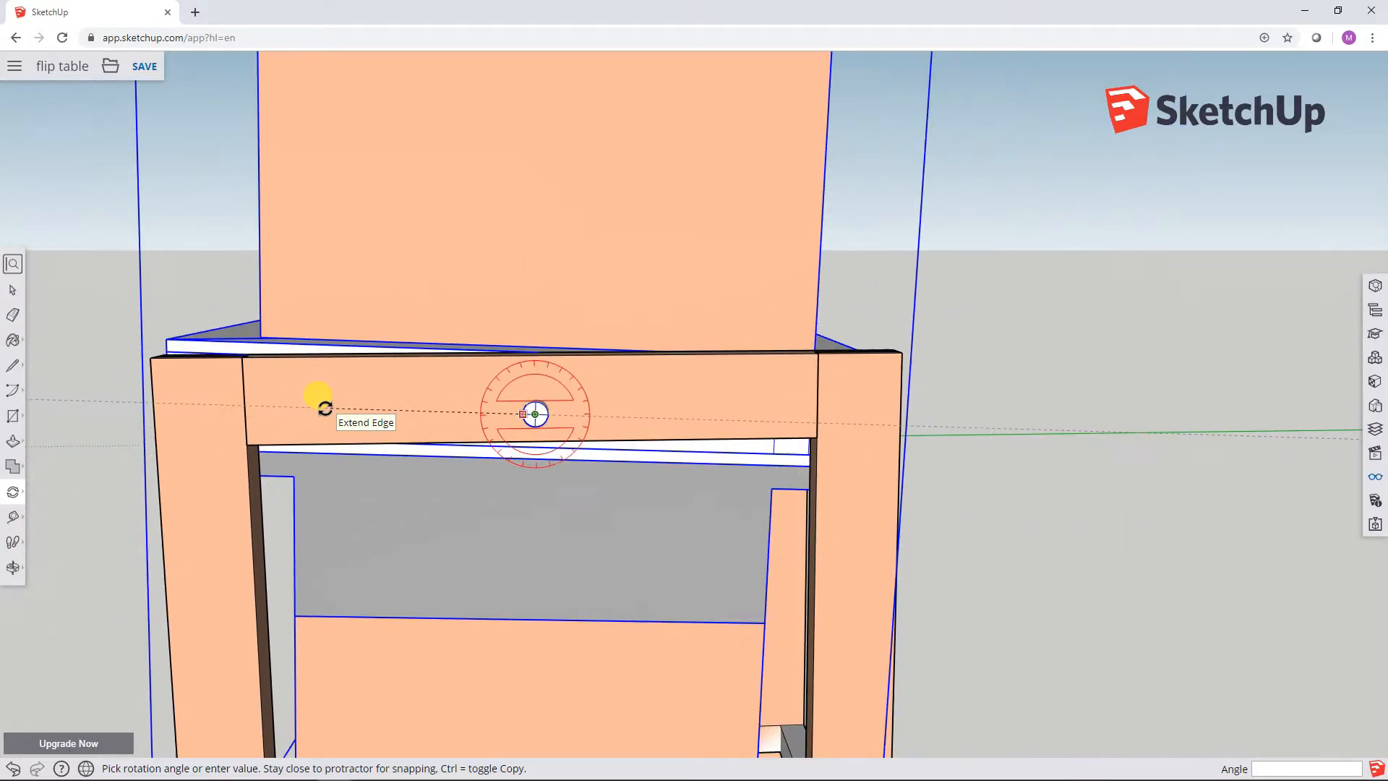
scroll(324, 407, down, 6)
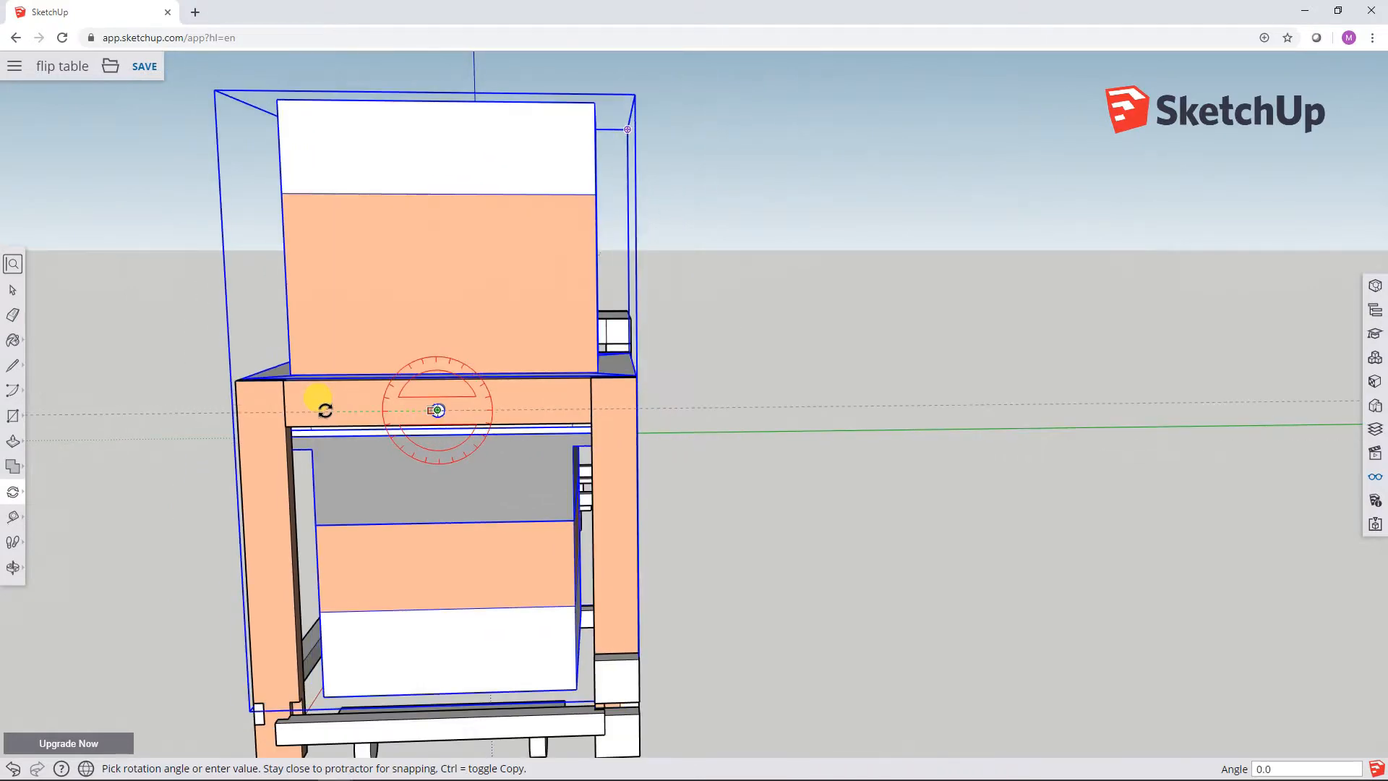
middle_drag(337, 431, 557, 399)
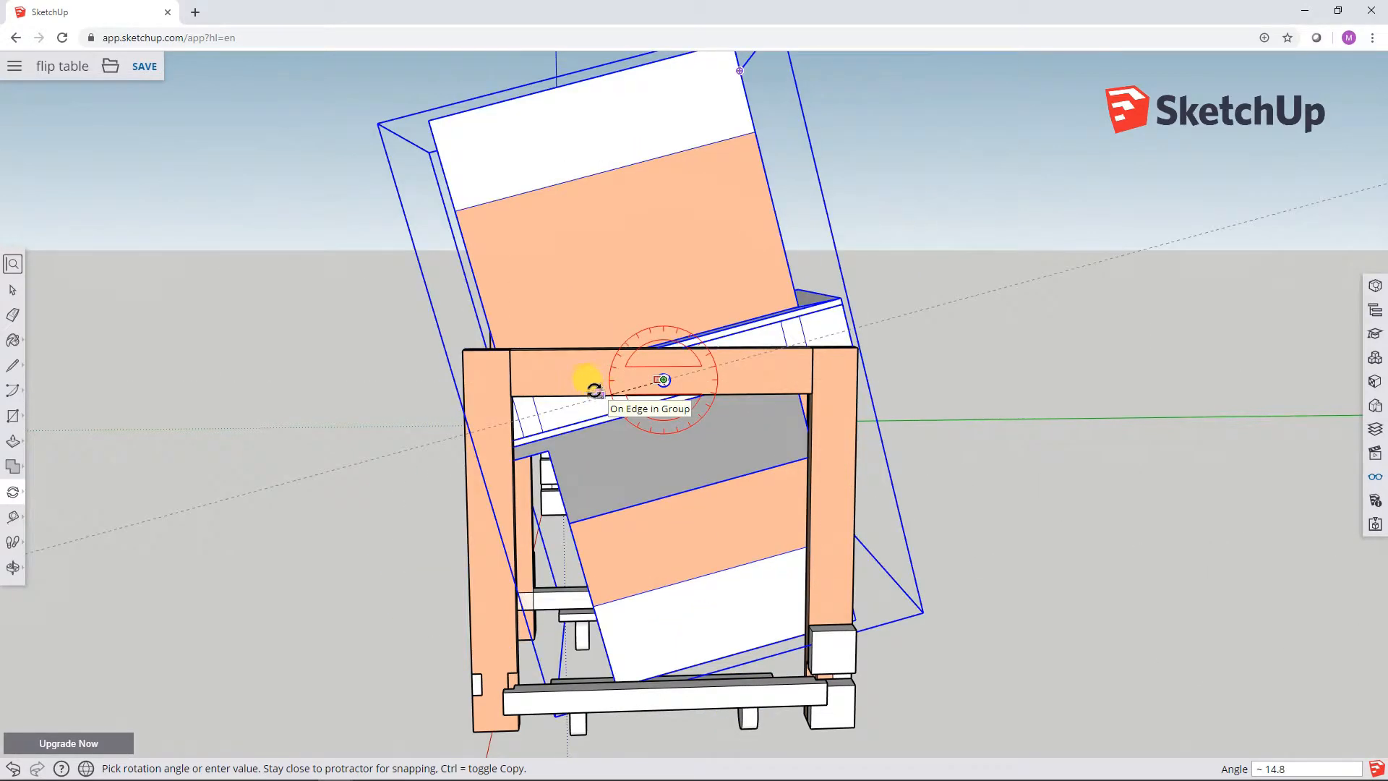
middle_drag(589, 375, 1241, 377)
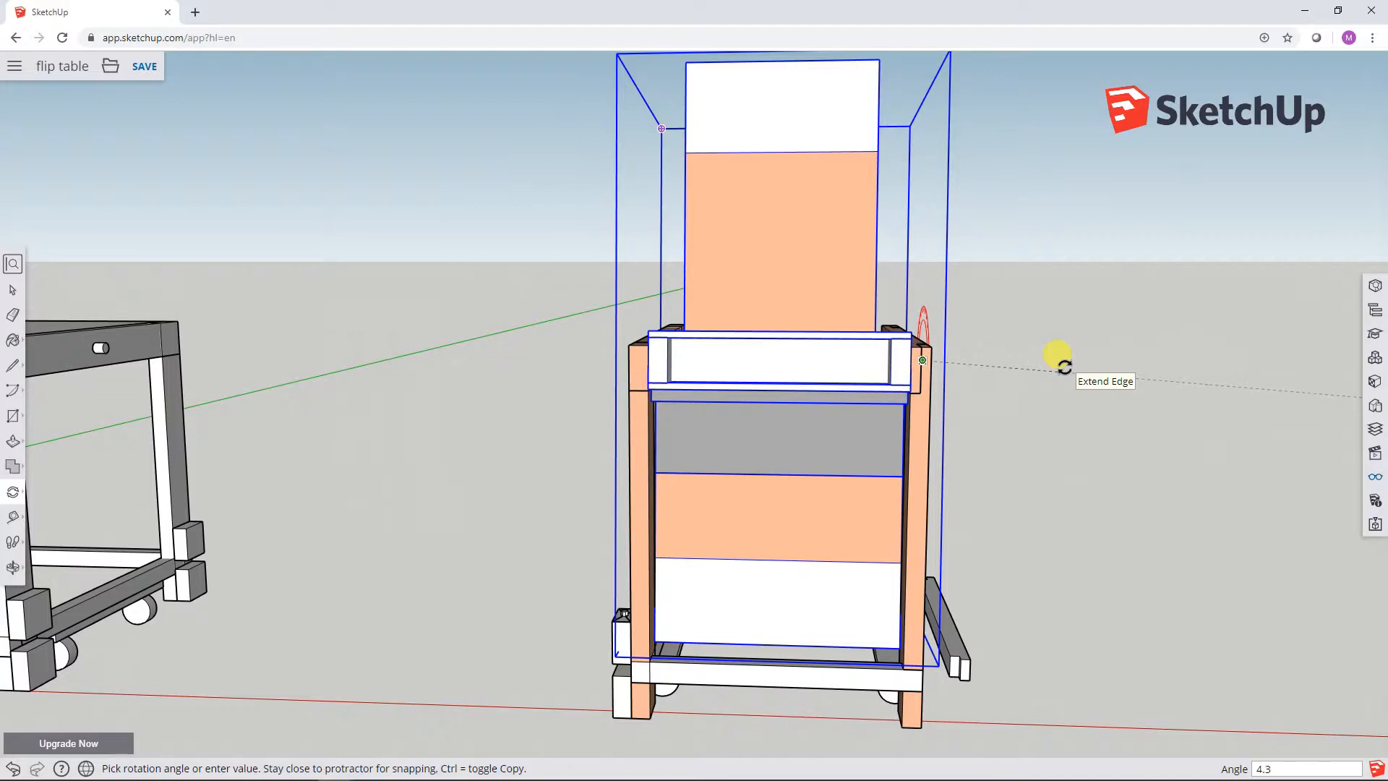
middle_drag(1060, 359, 654, 402)
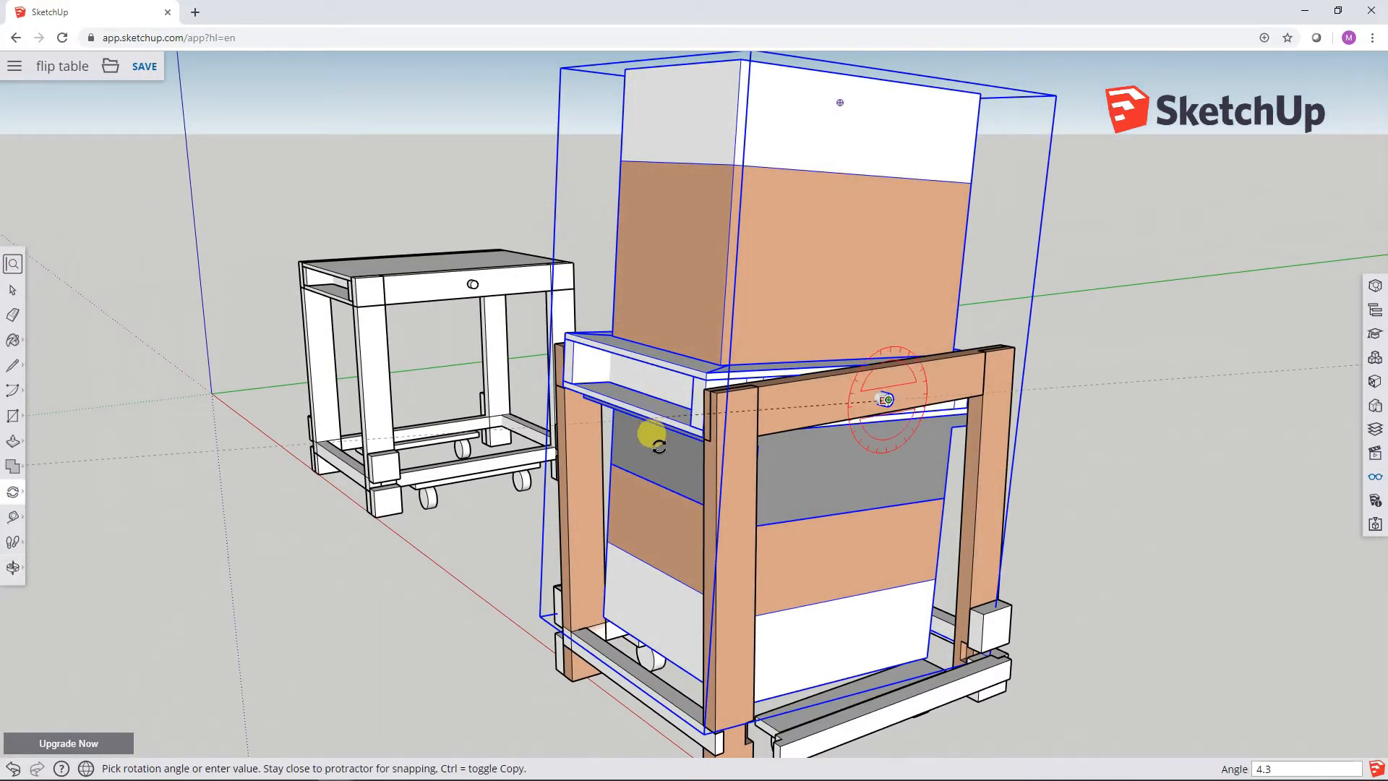
scroll(571, 441, up, 3)
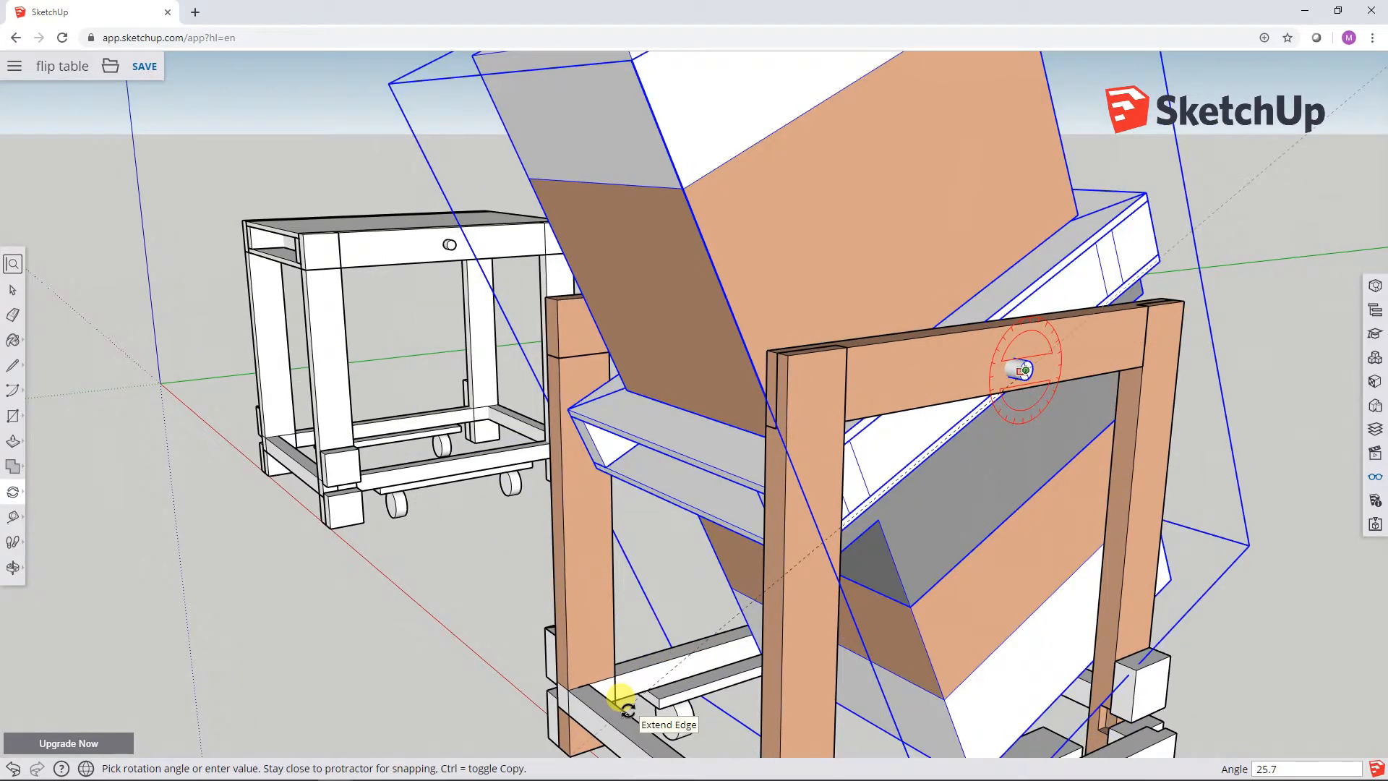
middle_drag(622, 705, 622, 506)
scroll(620, 506, up, 5)
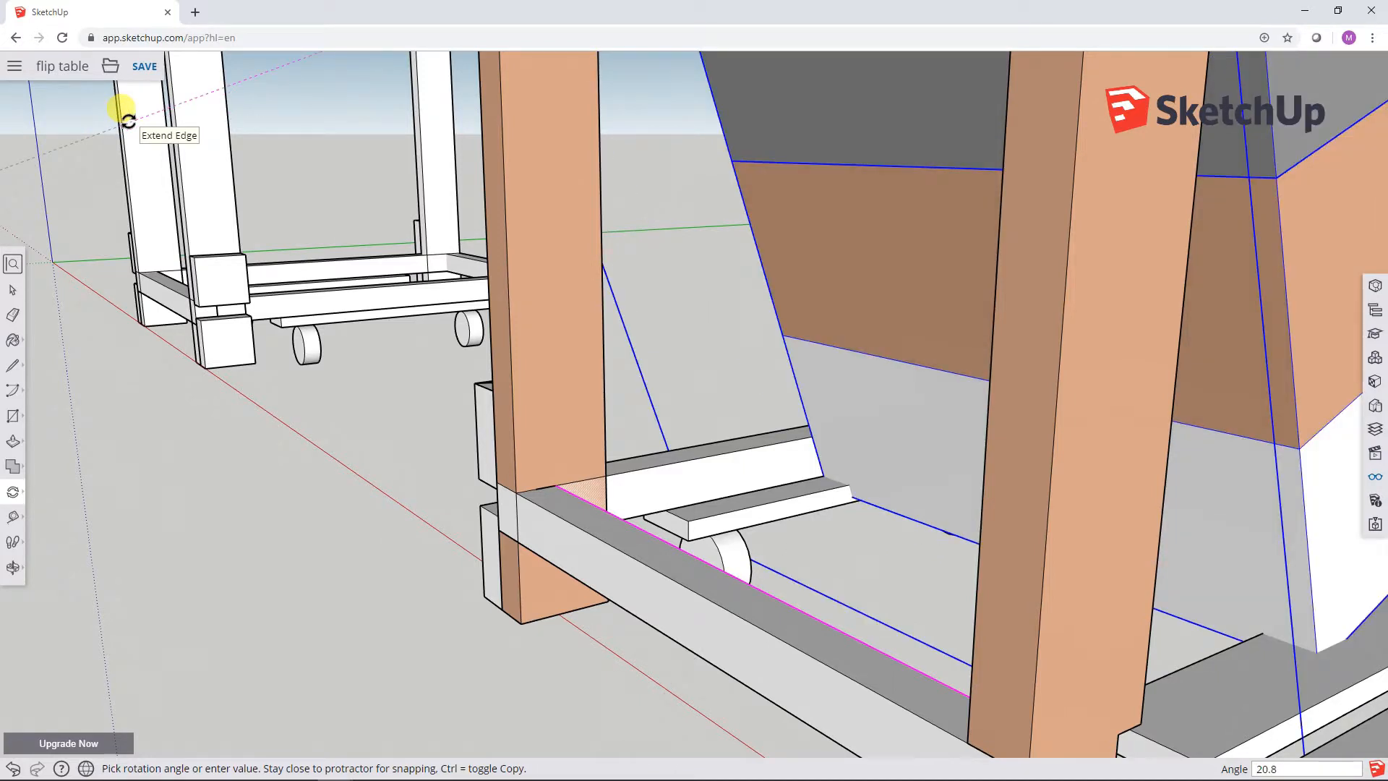
text(0)
key(Return)
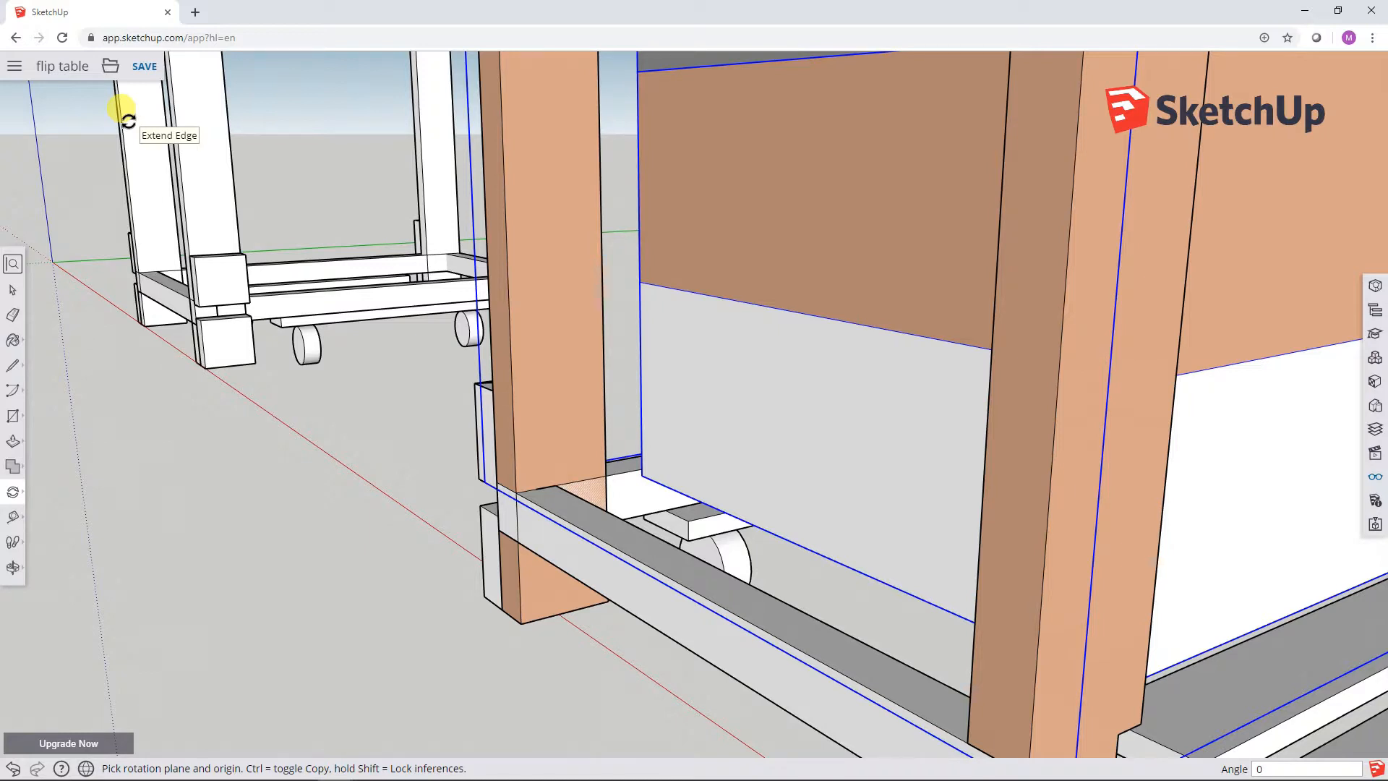
Try small rotation angles of 5, 0, -5, -10 and -6 degrees on the flip-top group to compare both swing directions
key(ctrl+z)
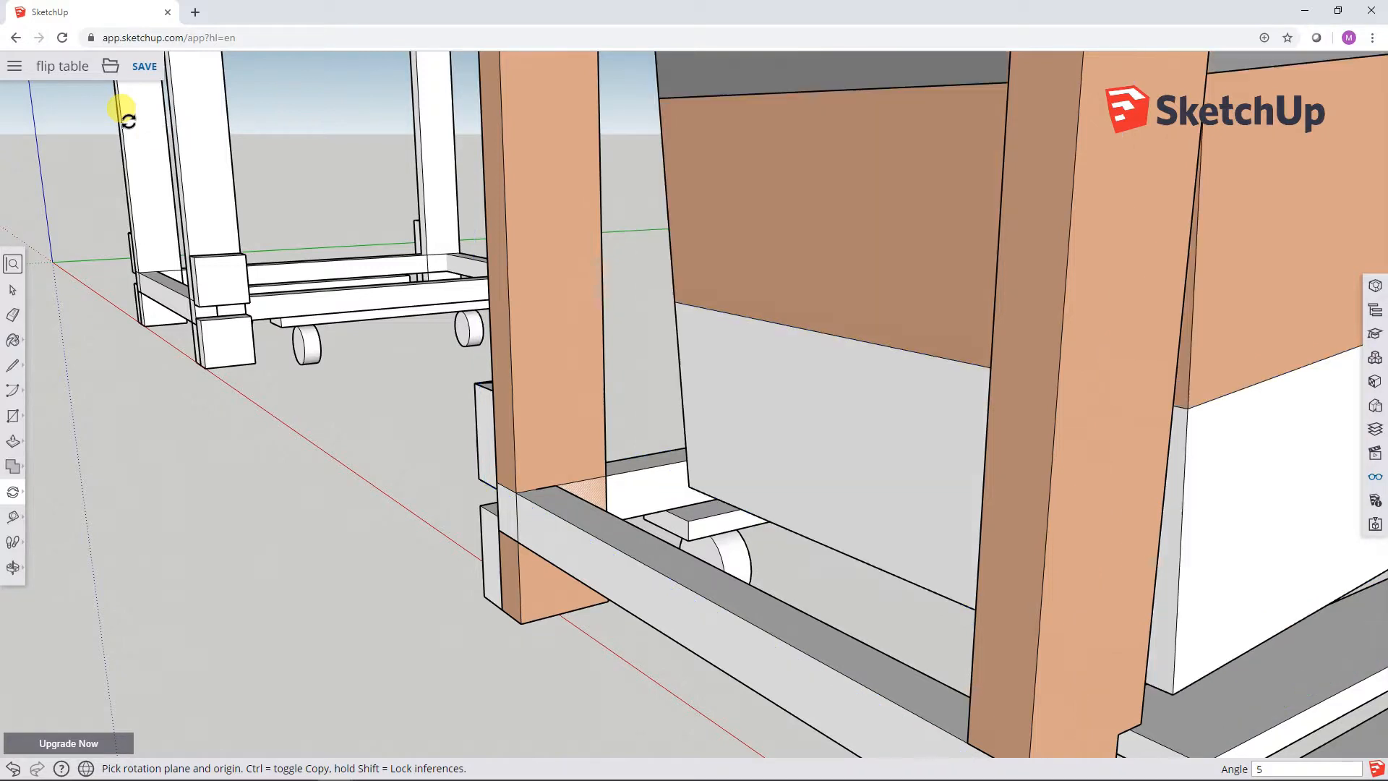
key(ctrl+z)
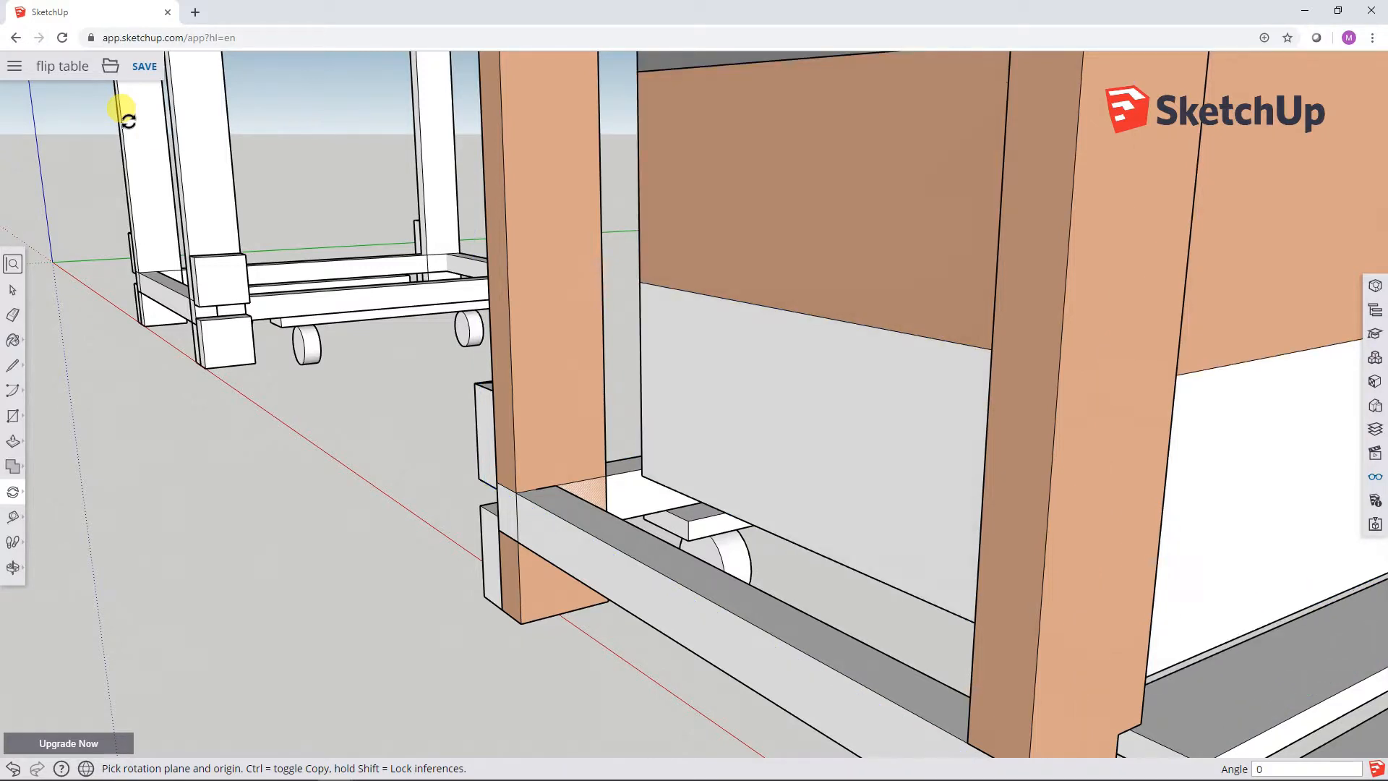
key(Return)
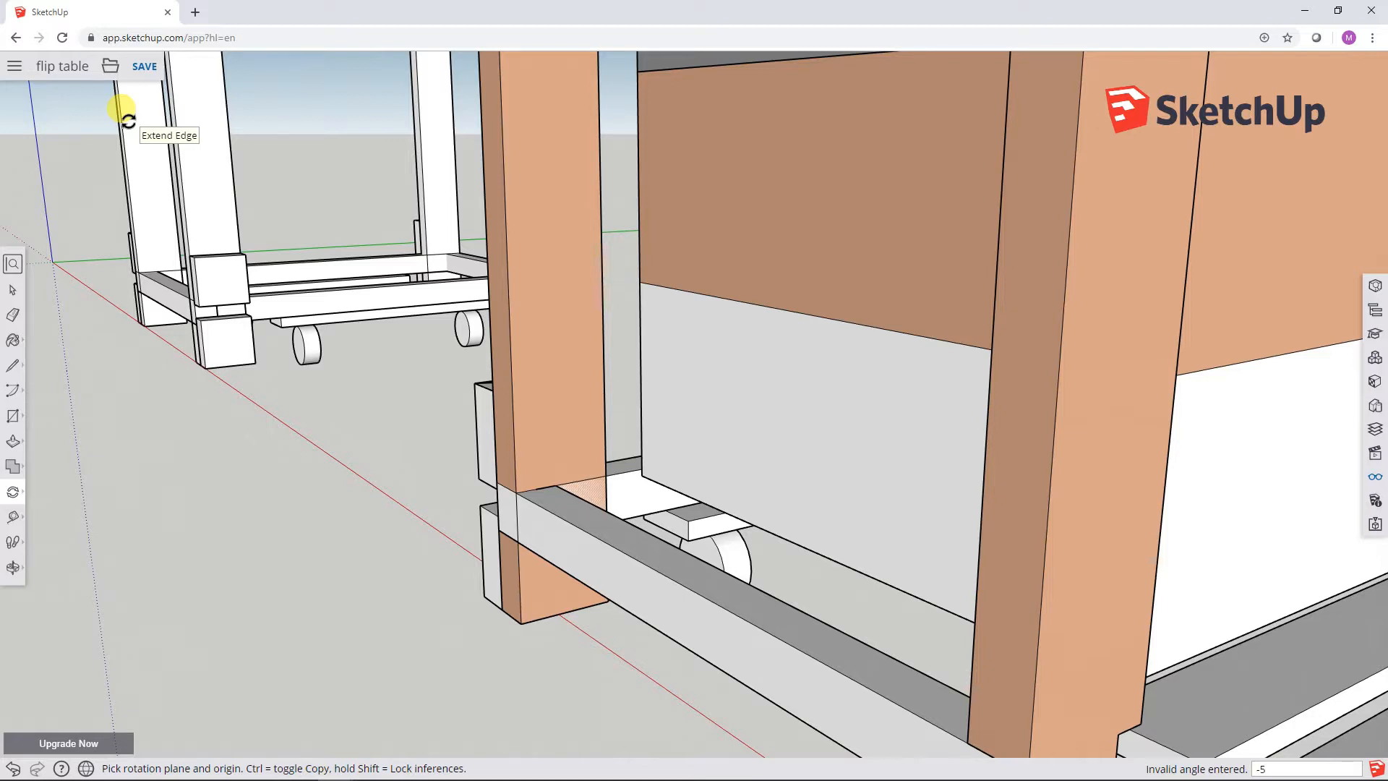
key(Return)
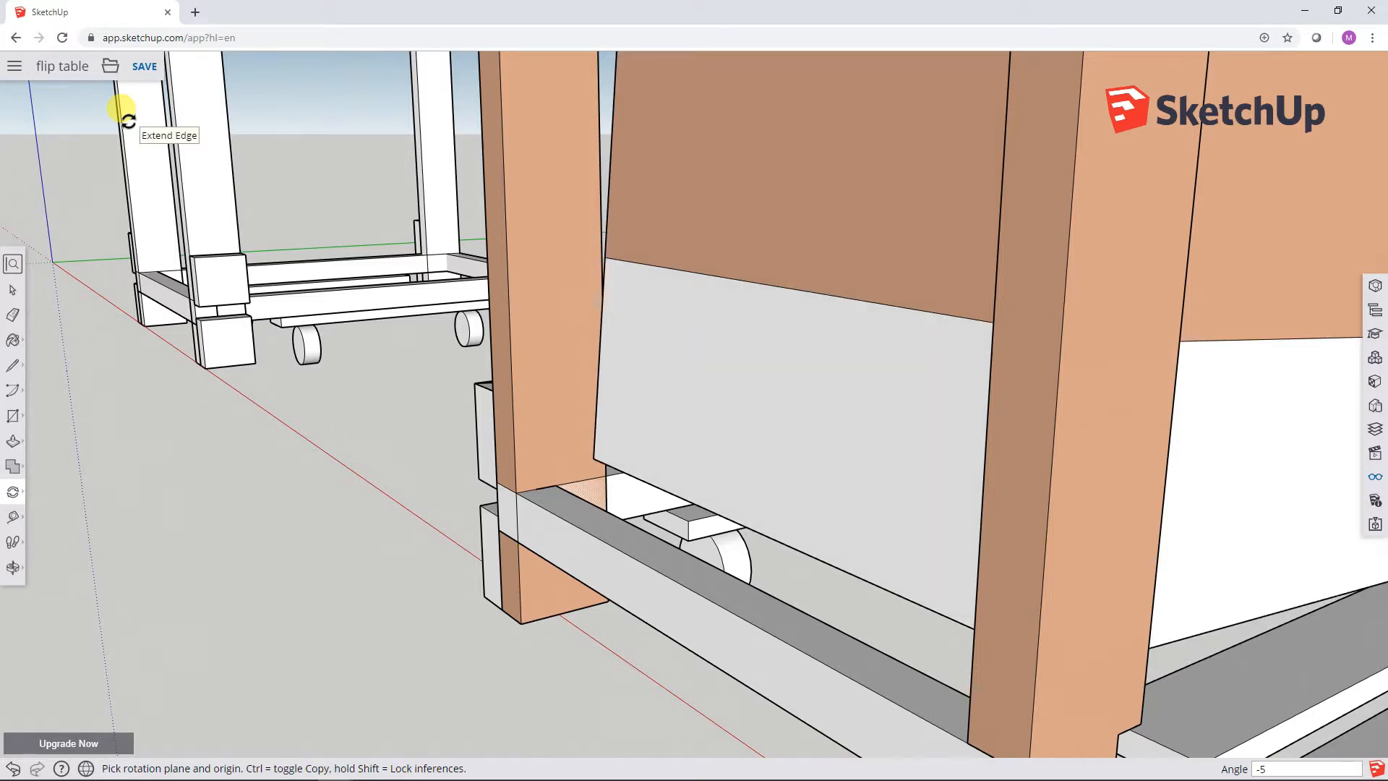
key(Return)
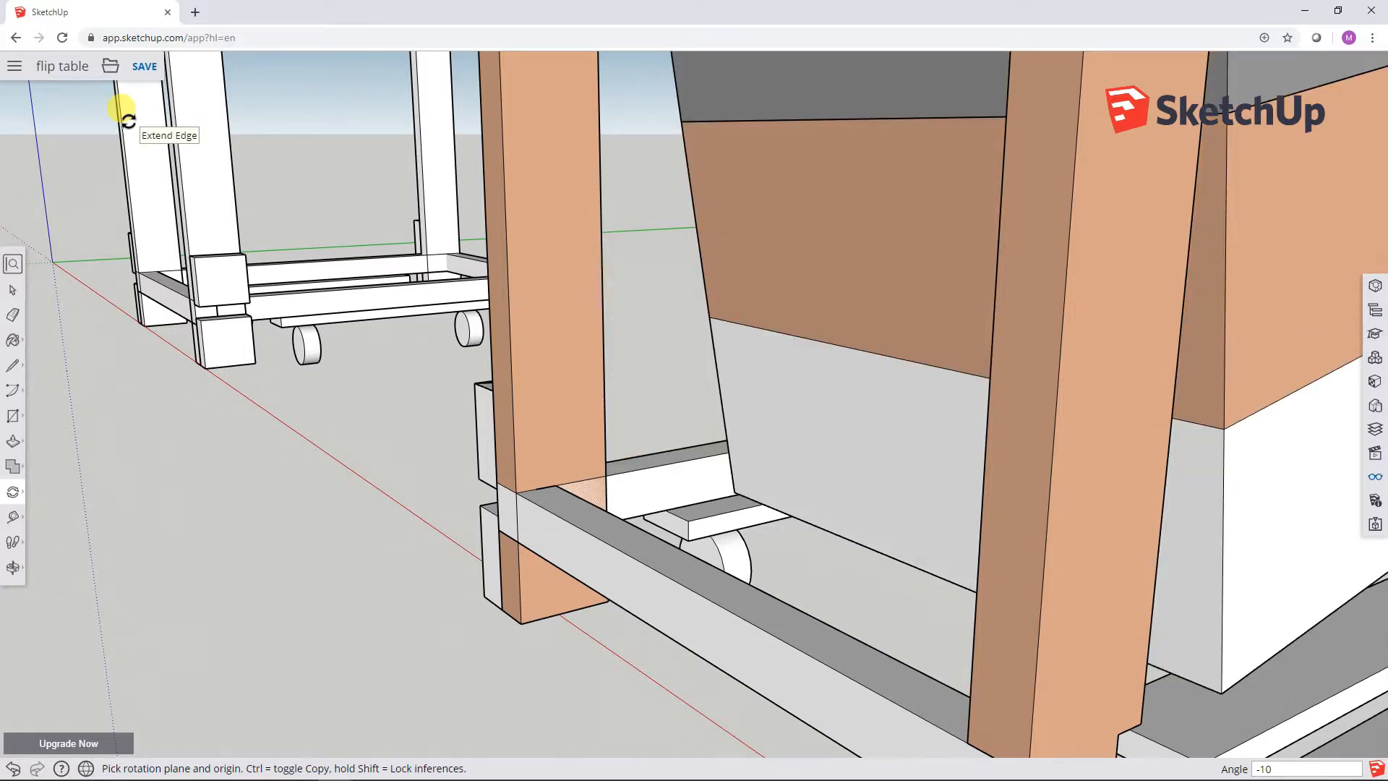
text(0)
key(Return)
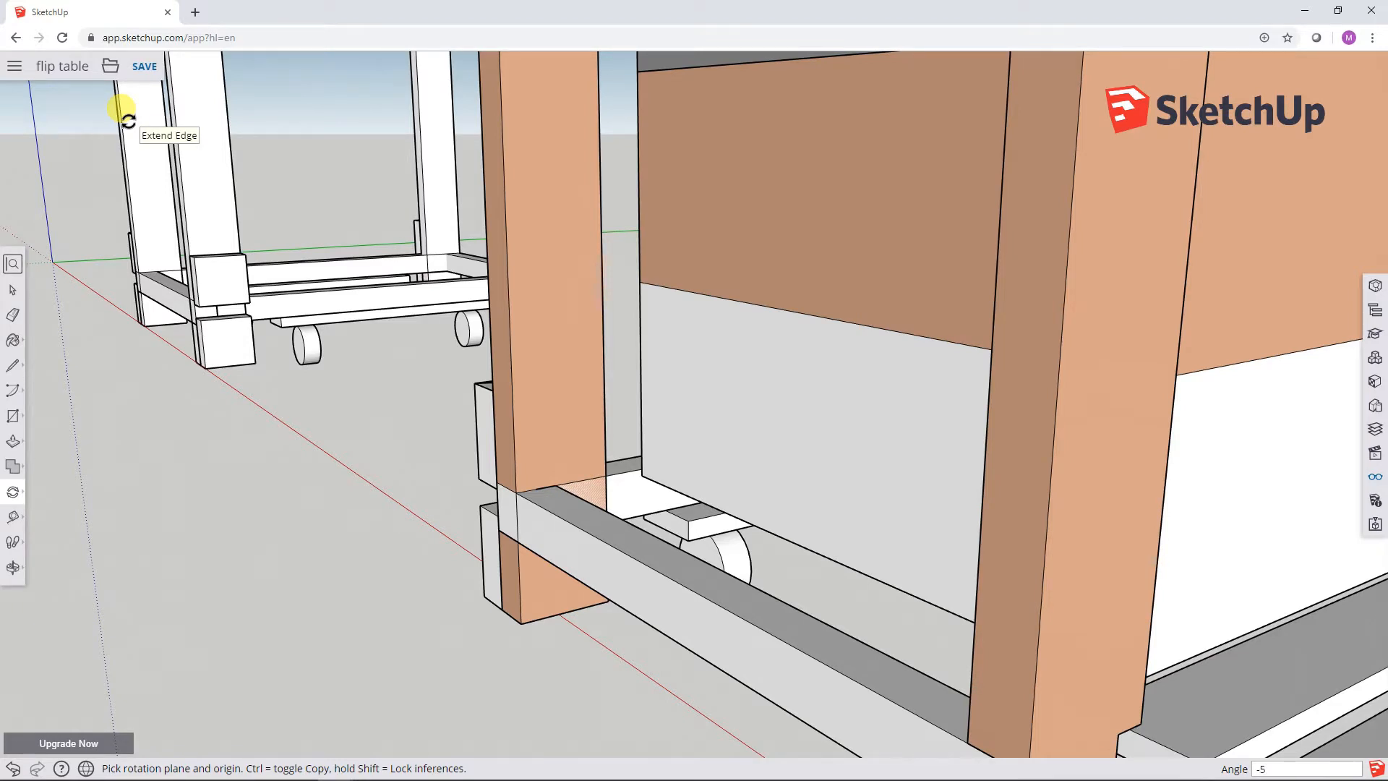
key(Return)
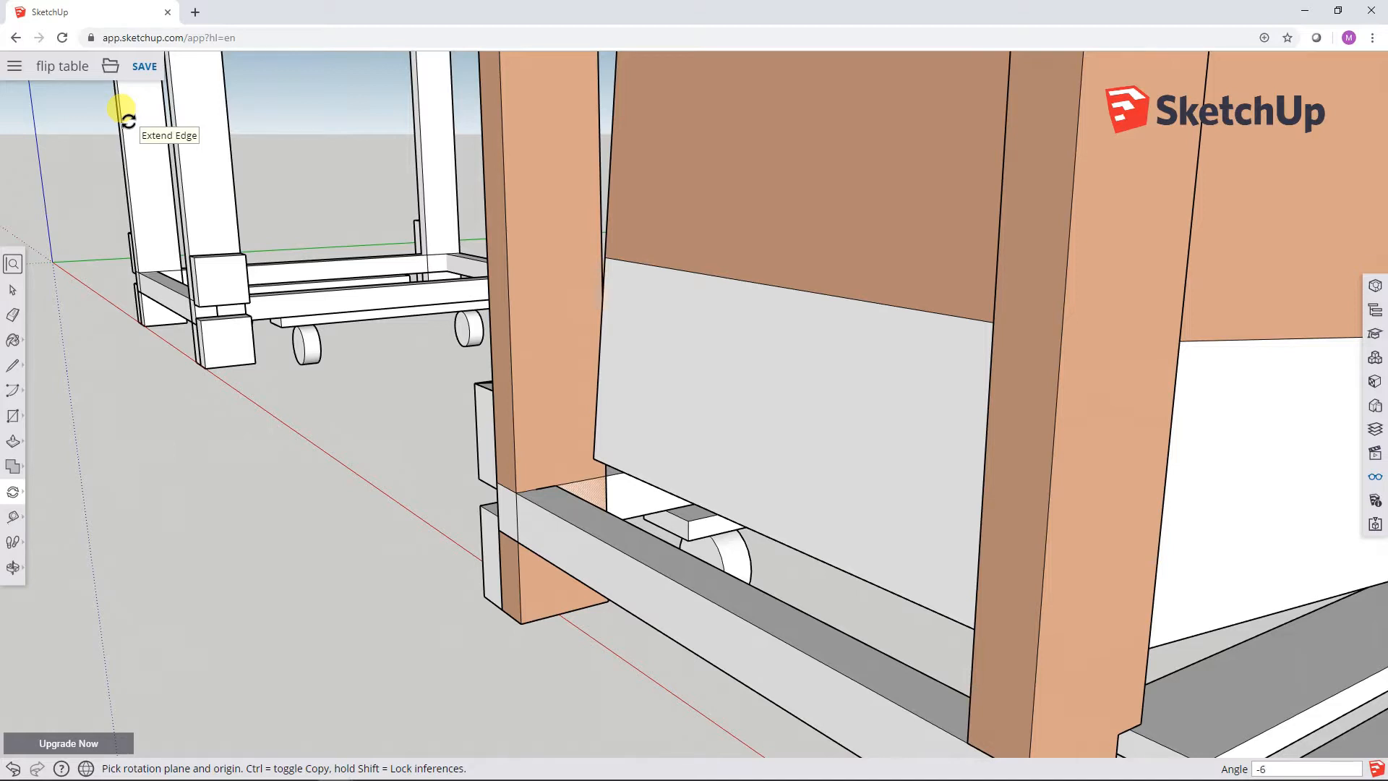
key(Return)
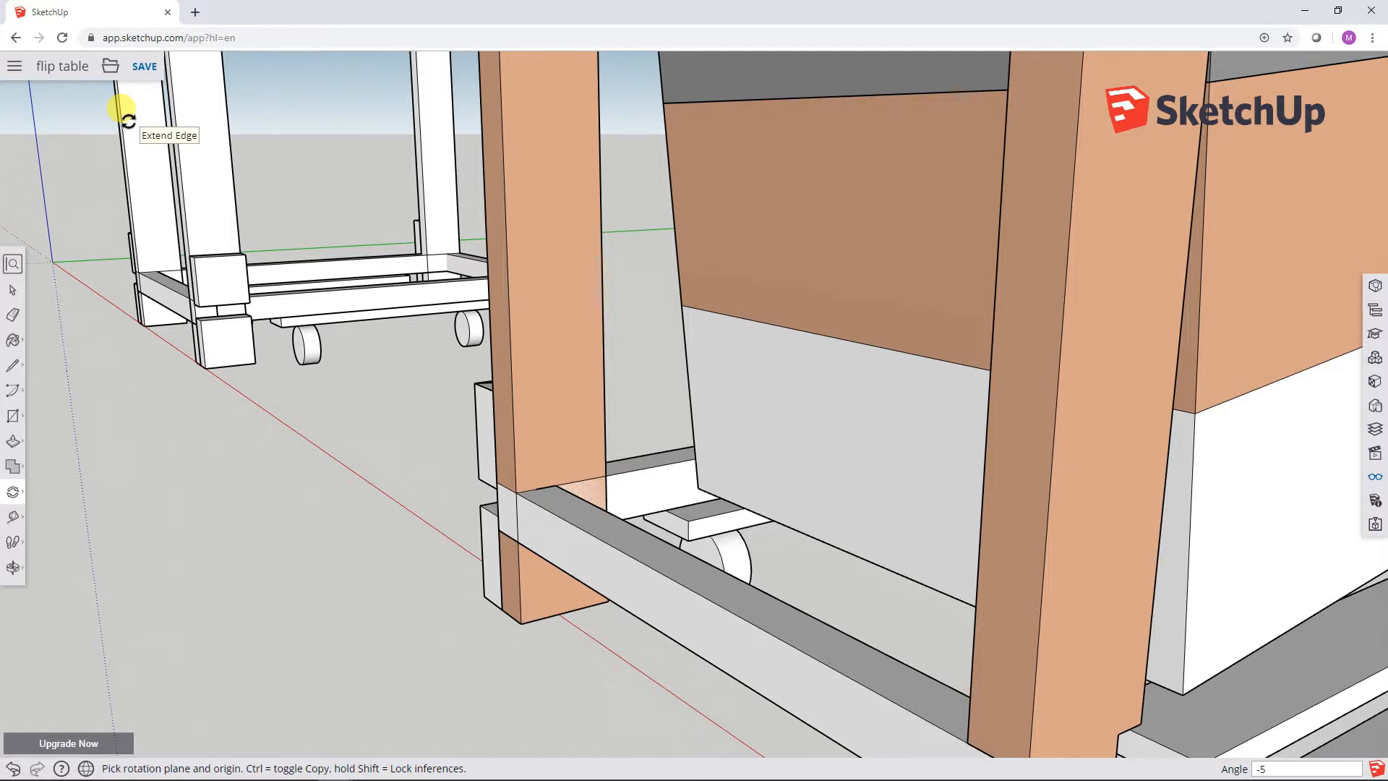
key(Return)
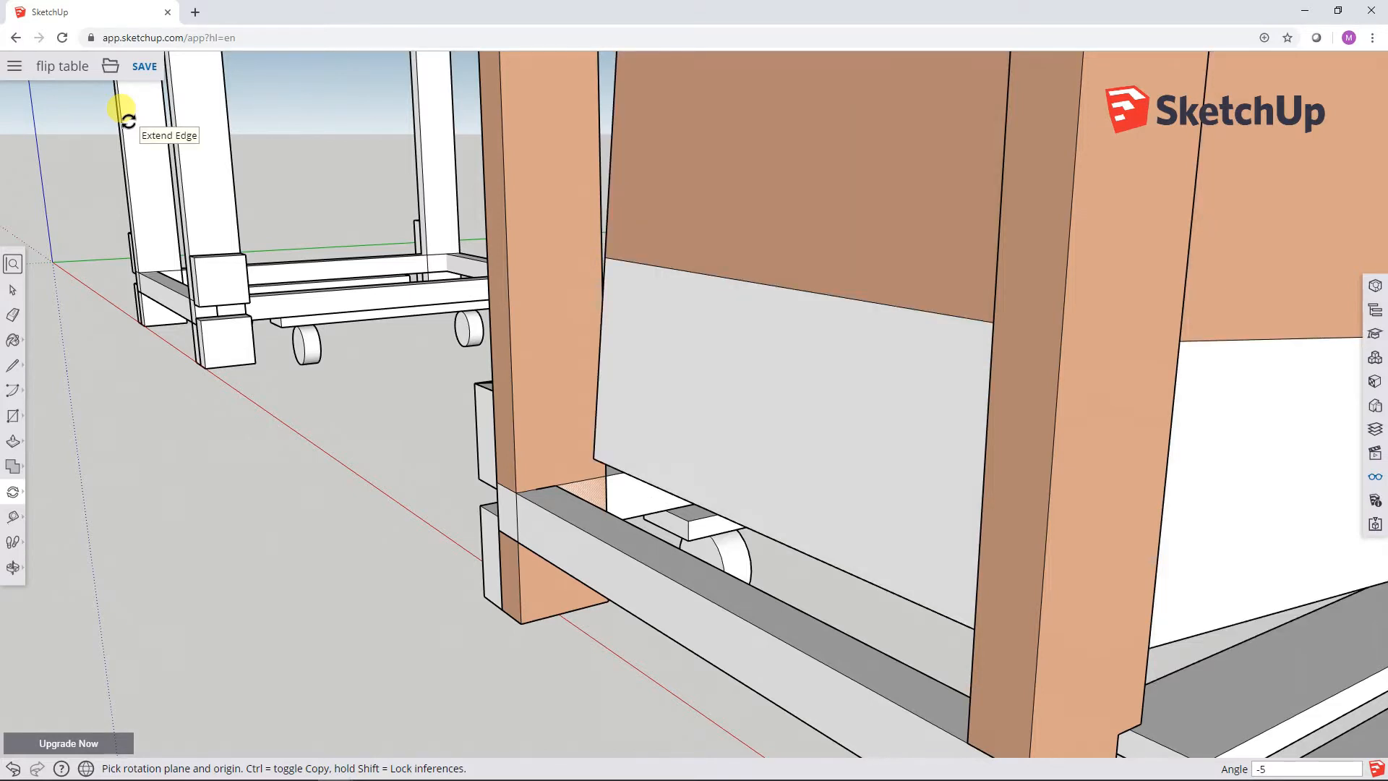
Tilt the flip-top group one degree at a time from 6 to 13 degrees
text(6)
key(Return)
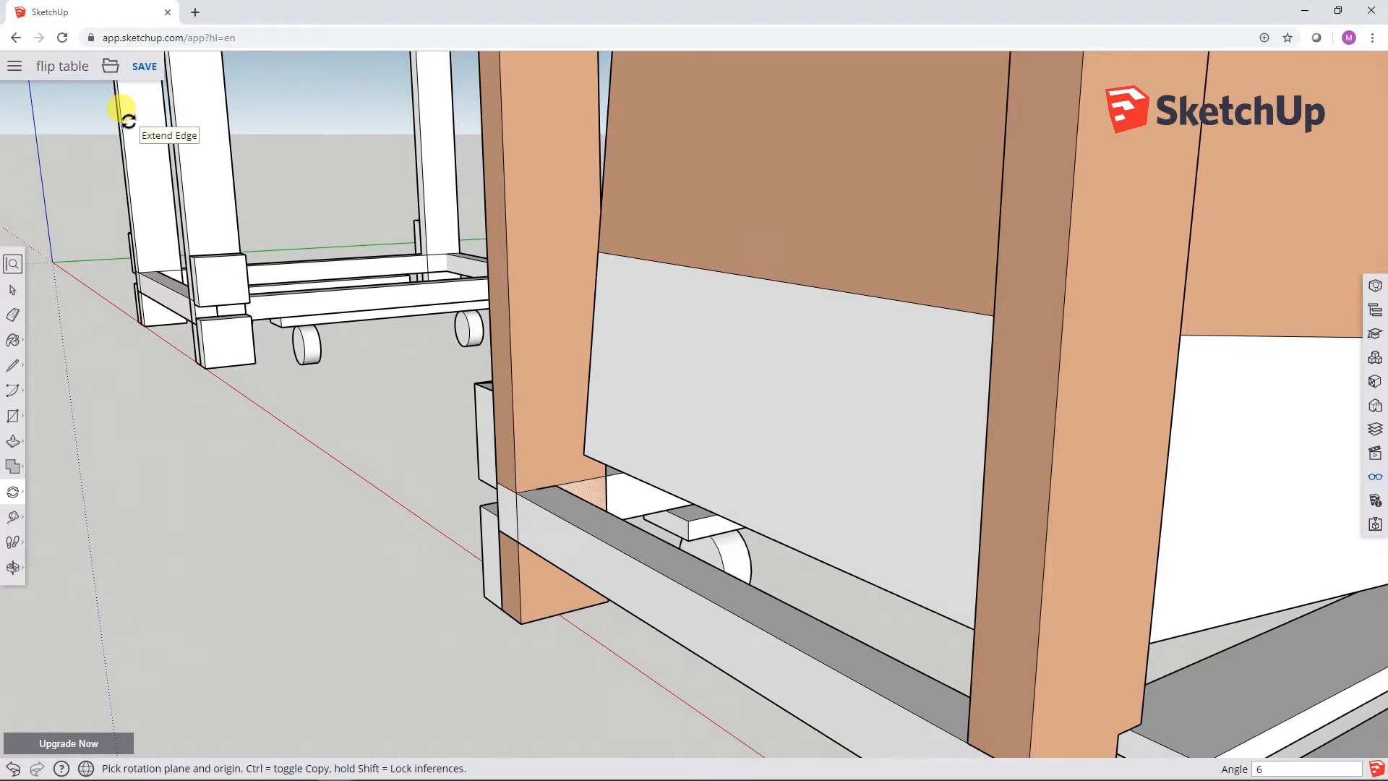
key(Return)
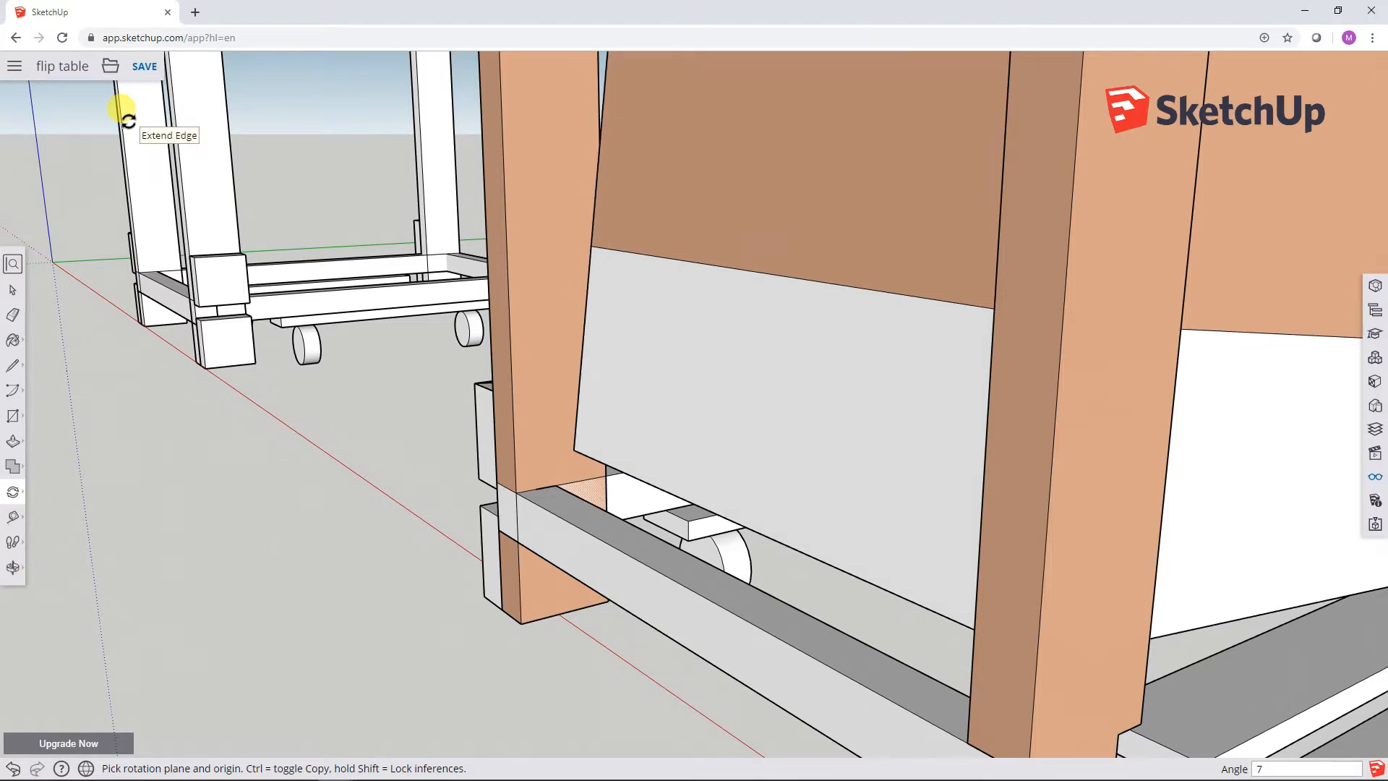
key(Return)
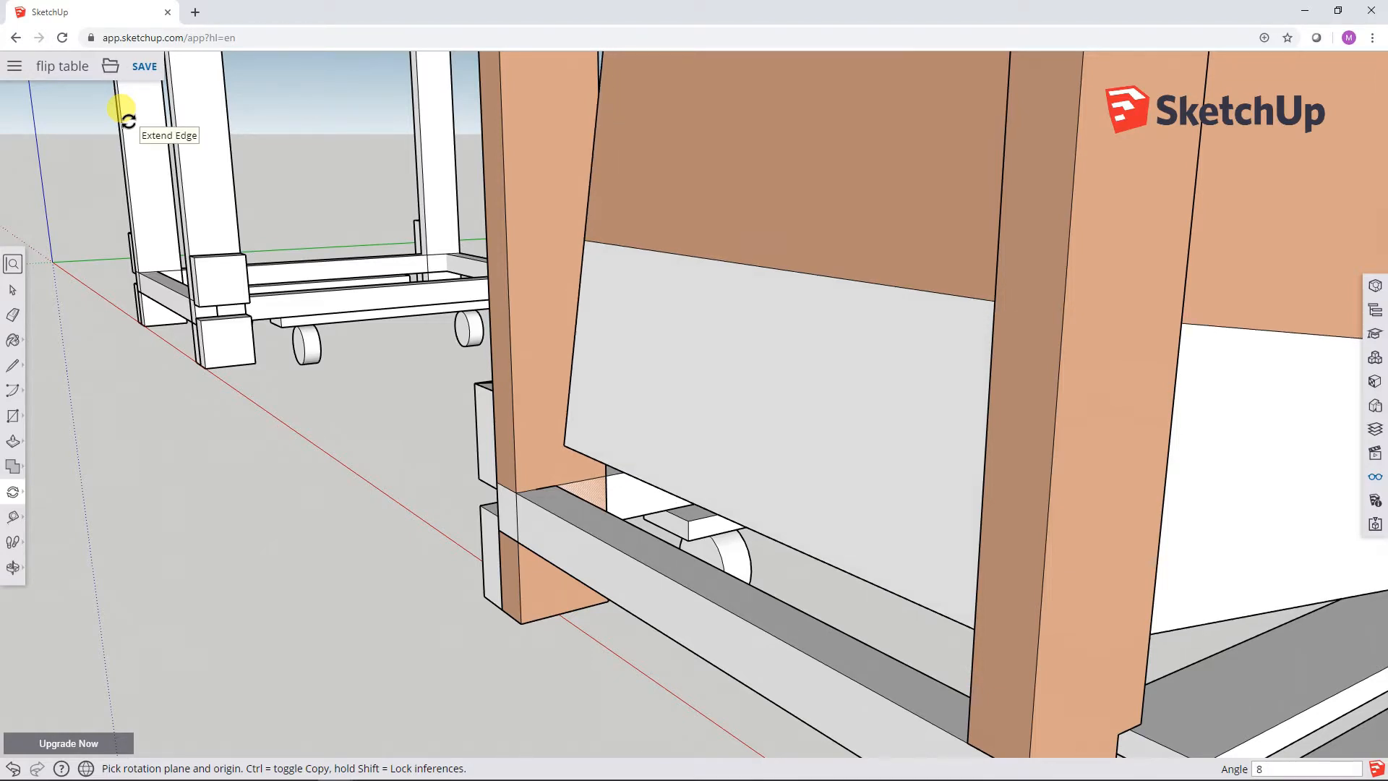
key(Return)
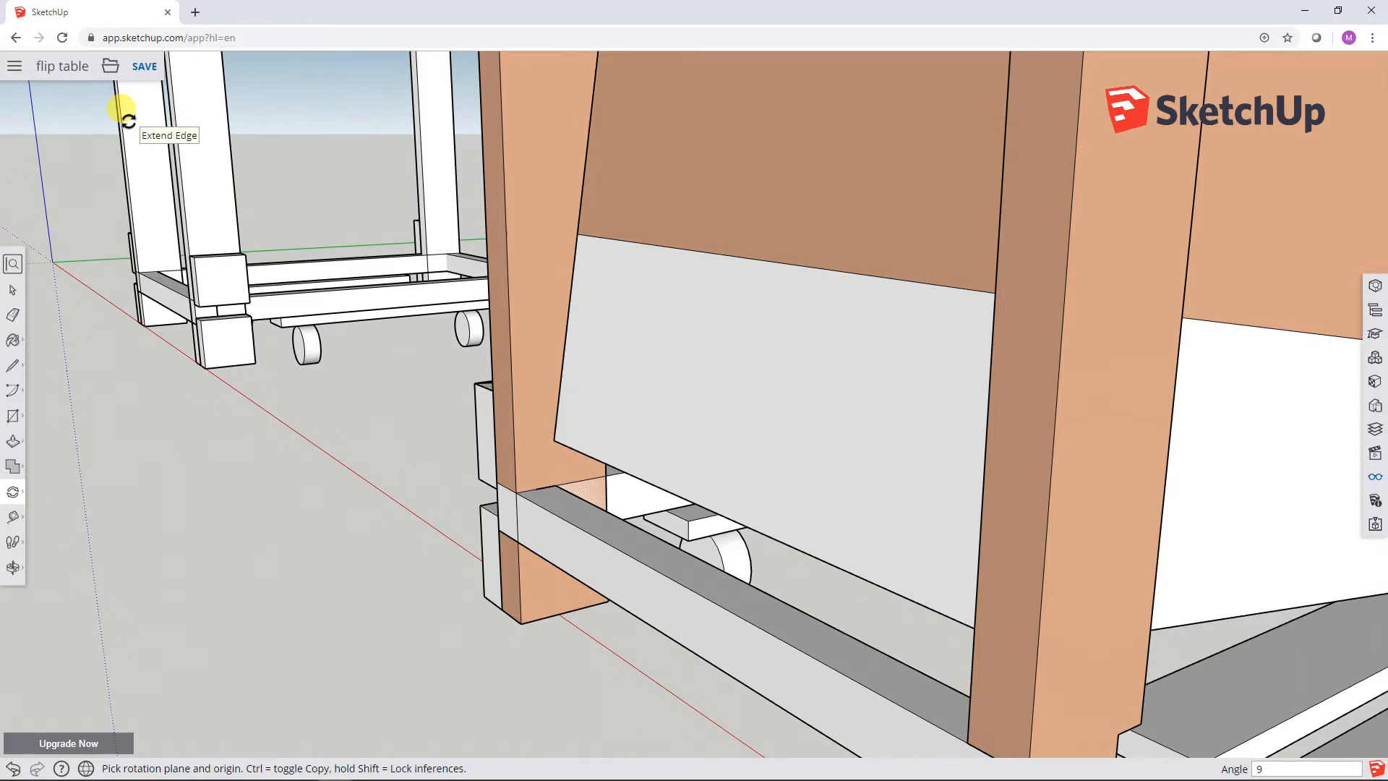
text(10)
key(Return)
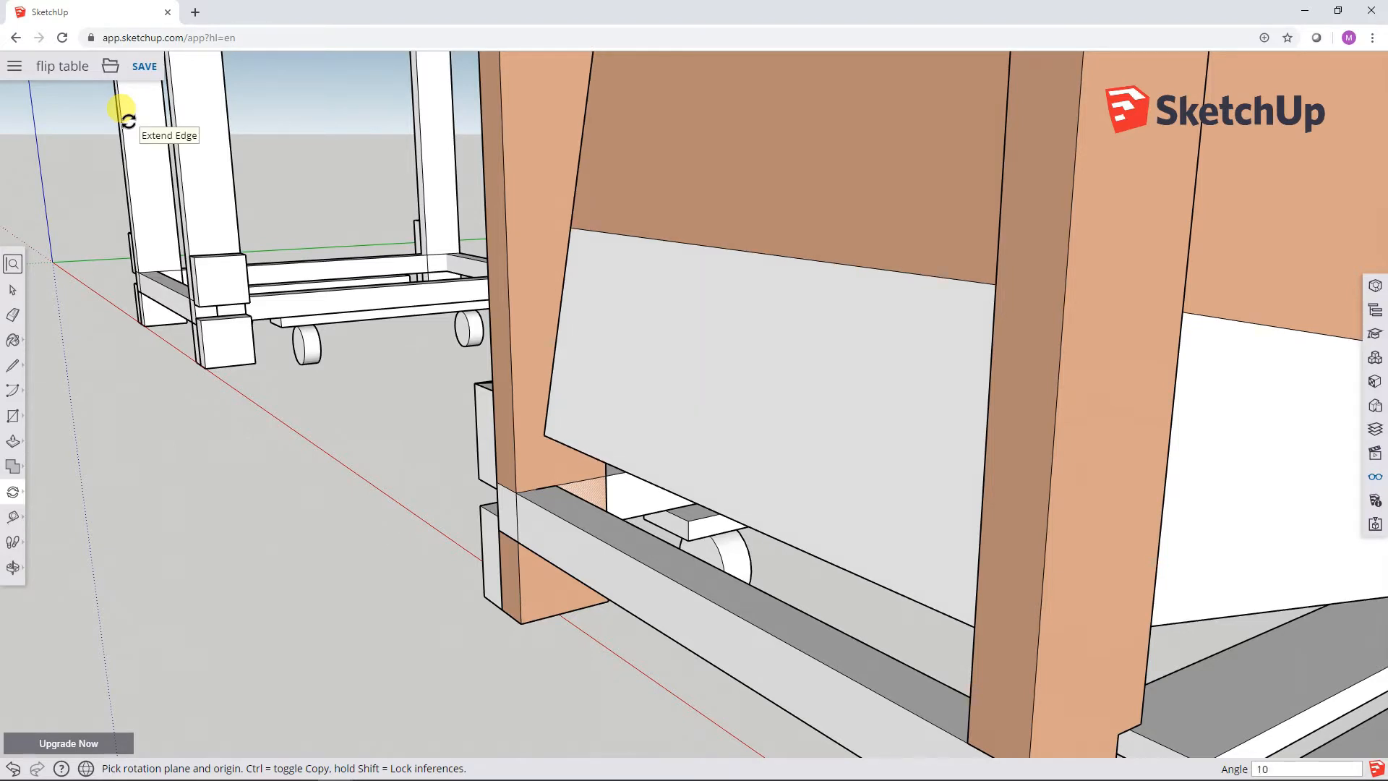
key(Return)
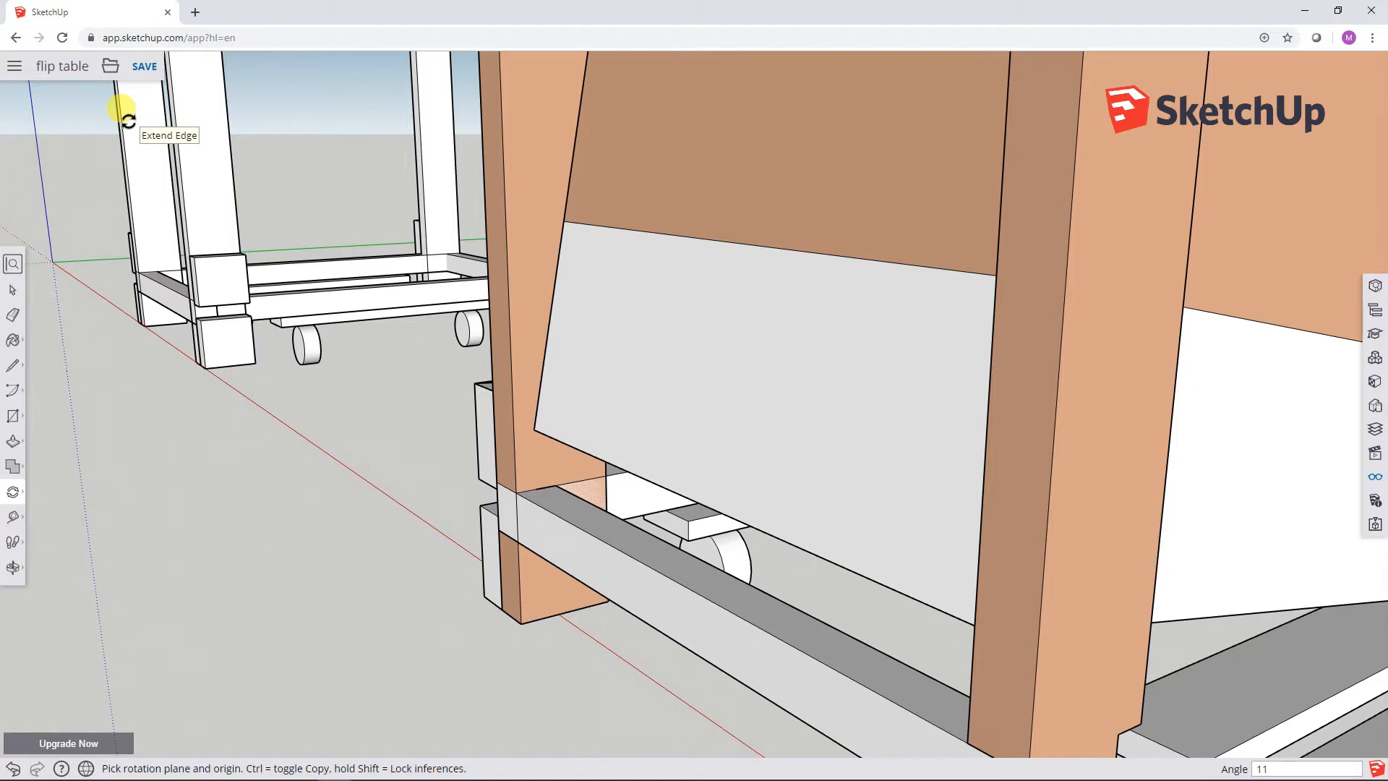
key(Return)
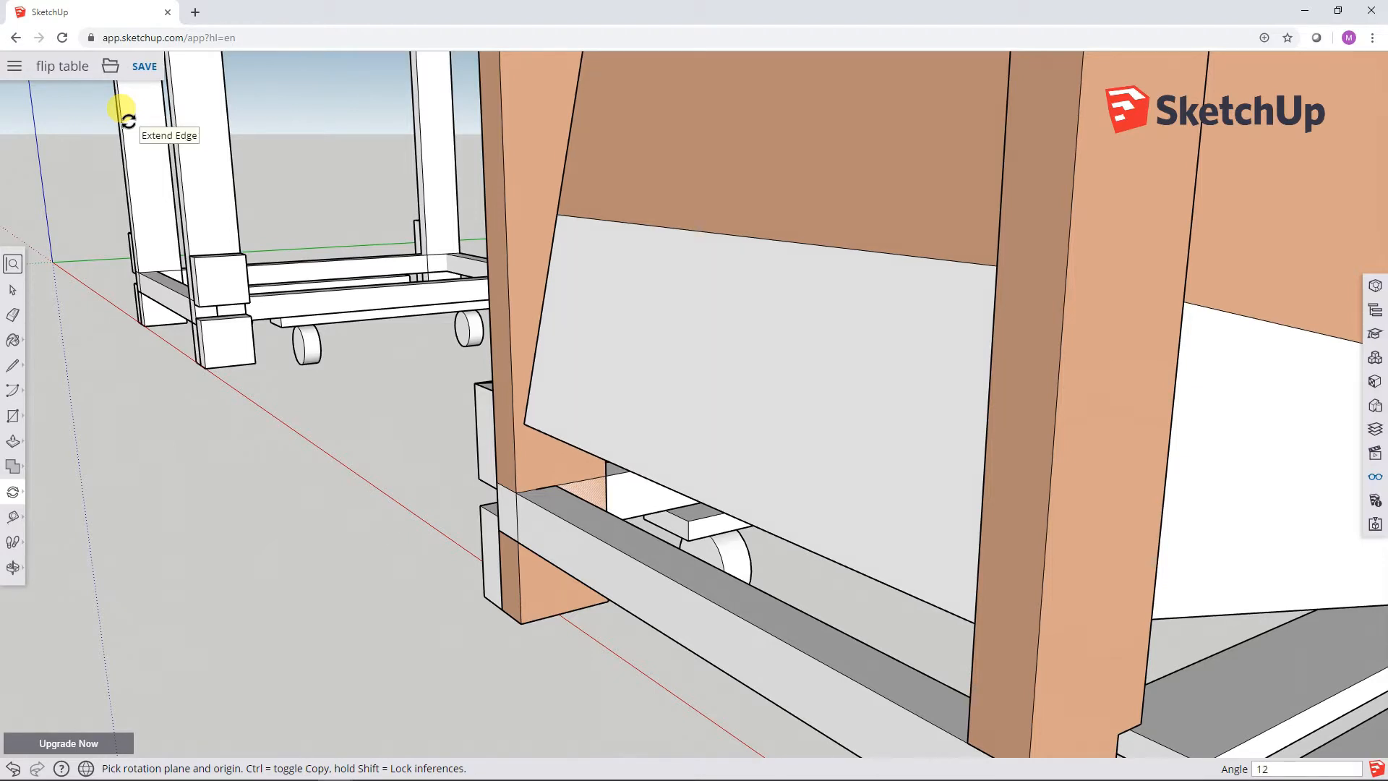
key(Return)
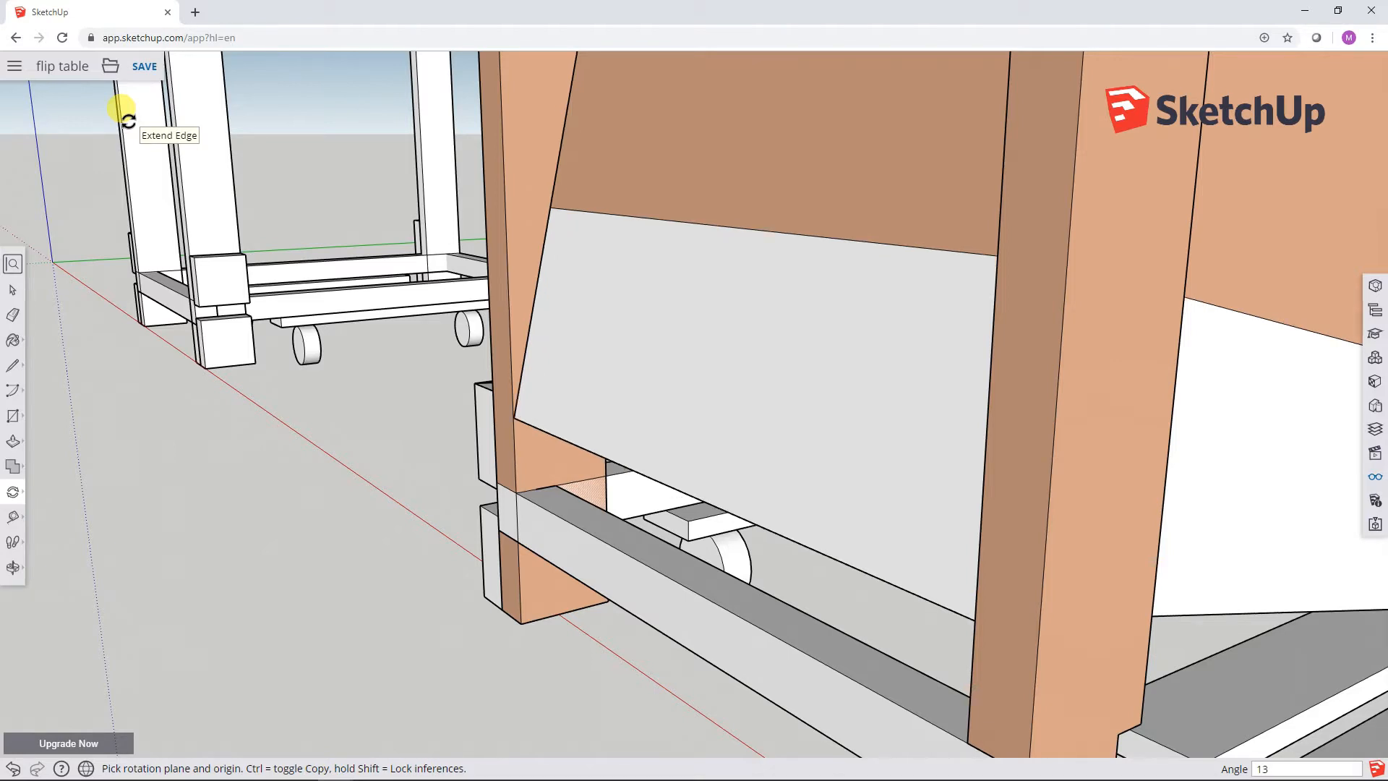
Turn the flip-top group over in increments from 90 degrees through 95, 100, 120, 130, 140, 150 and 160 to 180 degrees
text(90)
key(Return)
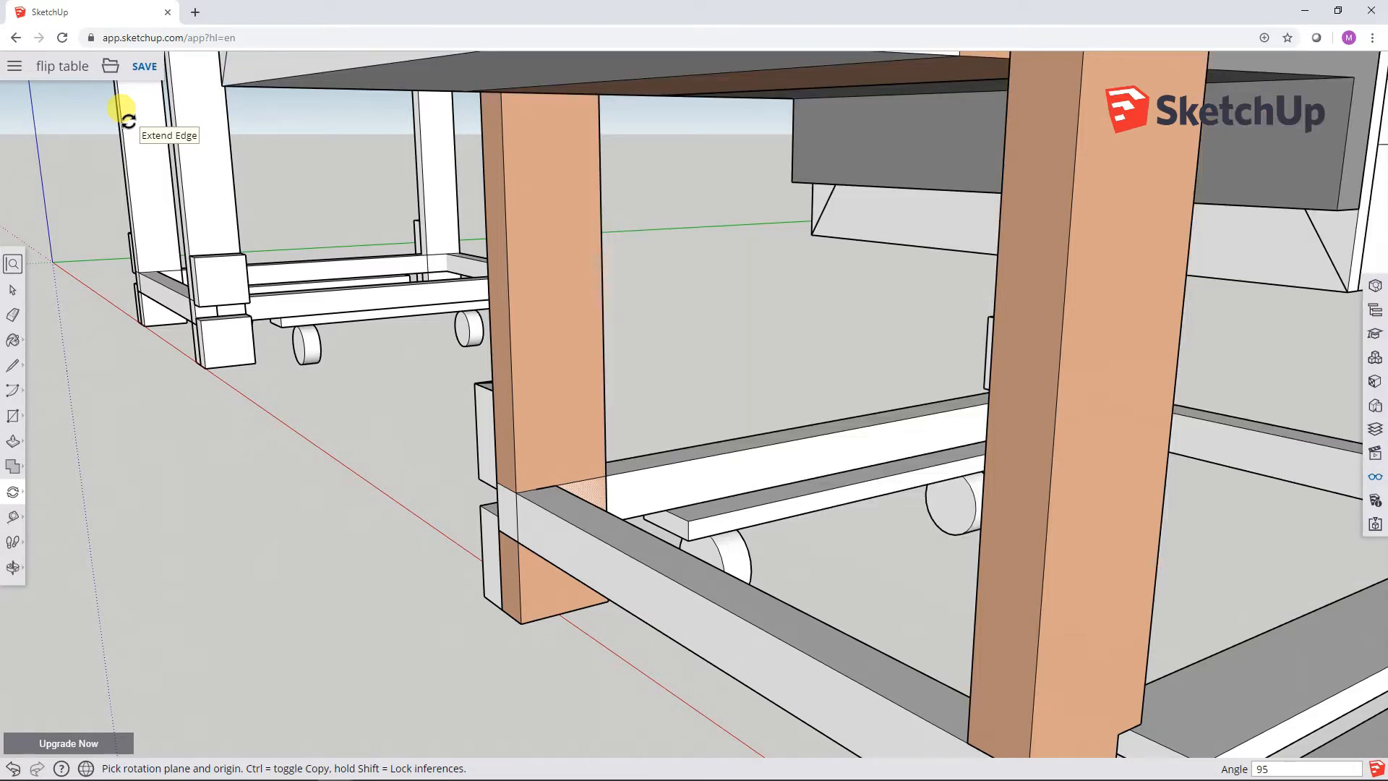
key(Return)
text(100)
key(Return)
text(120)
key(Return)
text(130)
key(Return)
text(140)
key(Return)
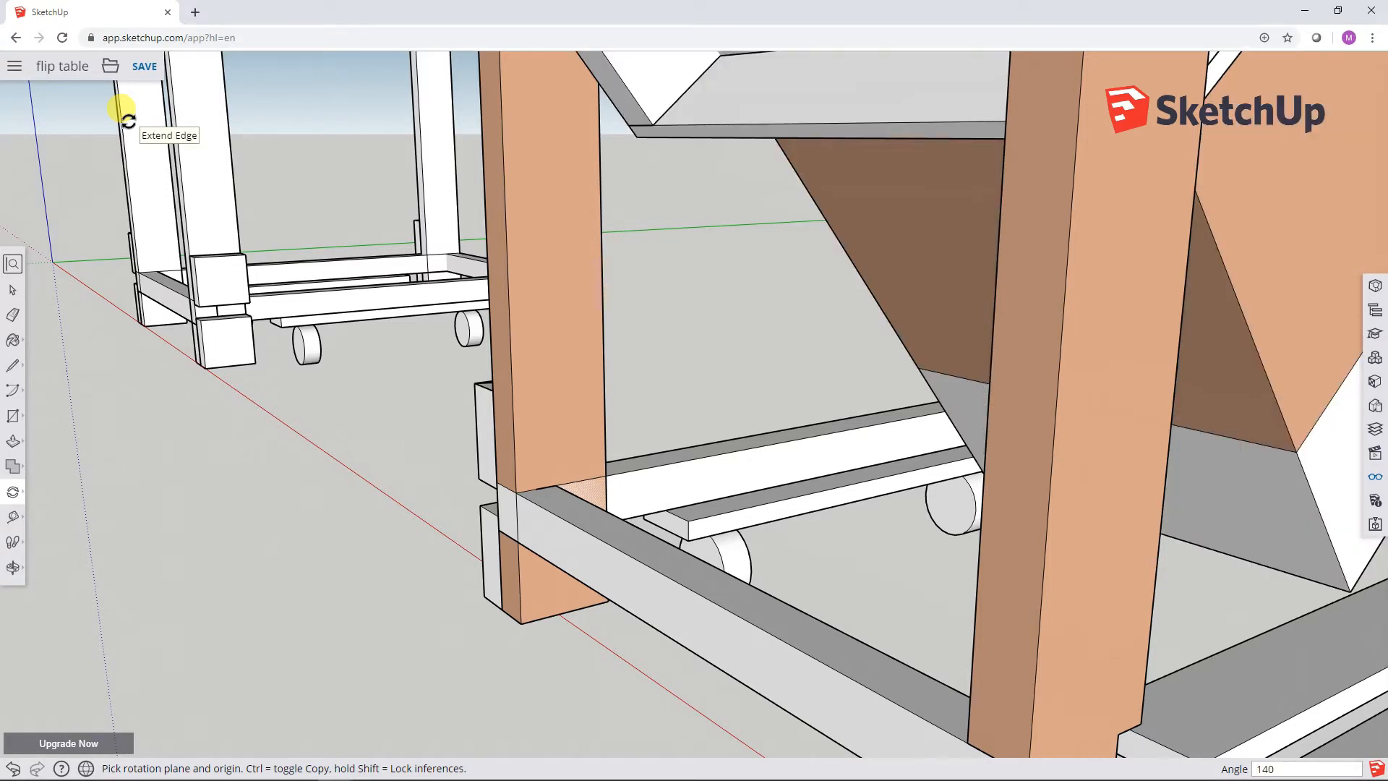
text(150)
key(Return)
text(160)
key(Return)
text(1)
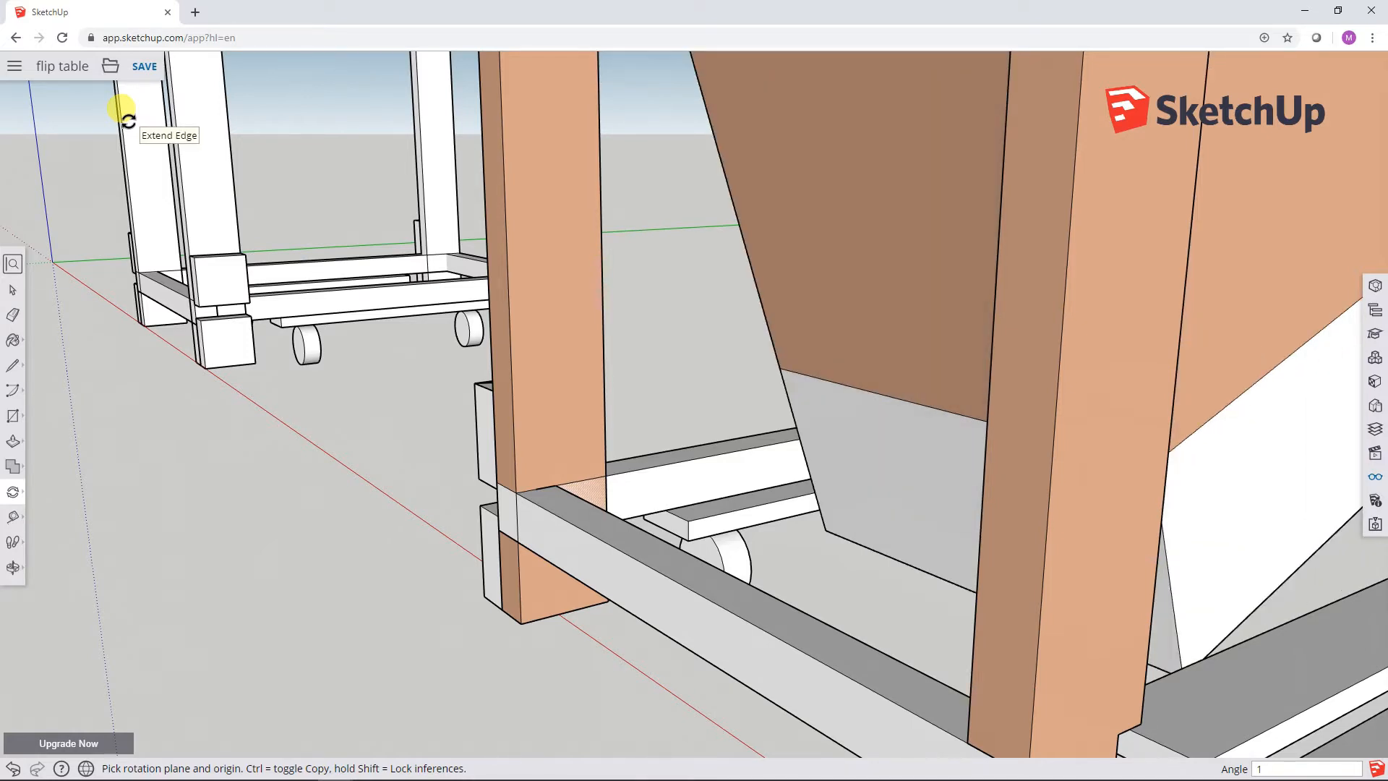
key(Return)
text(180)
key(Return)
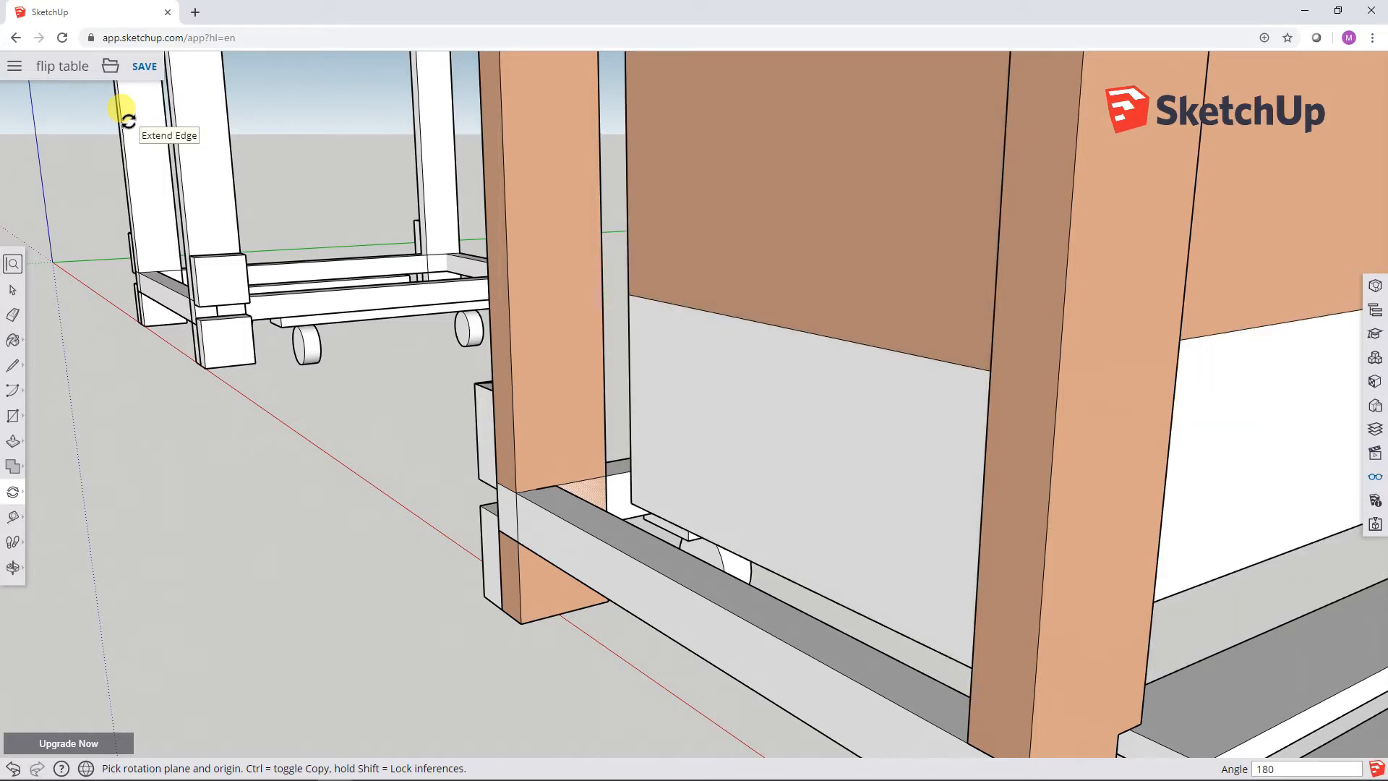
Rotate the flip-top group past the flipped position to 190 degrees and bring it back to 180 degrees
text(1)
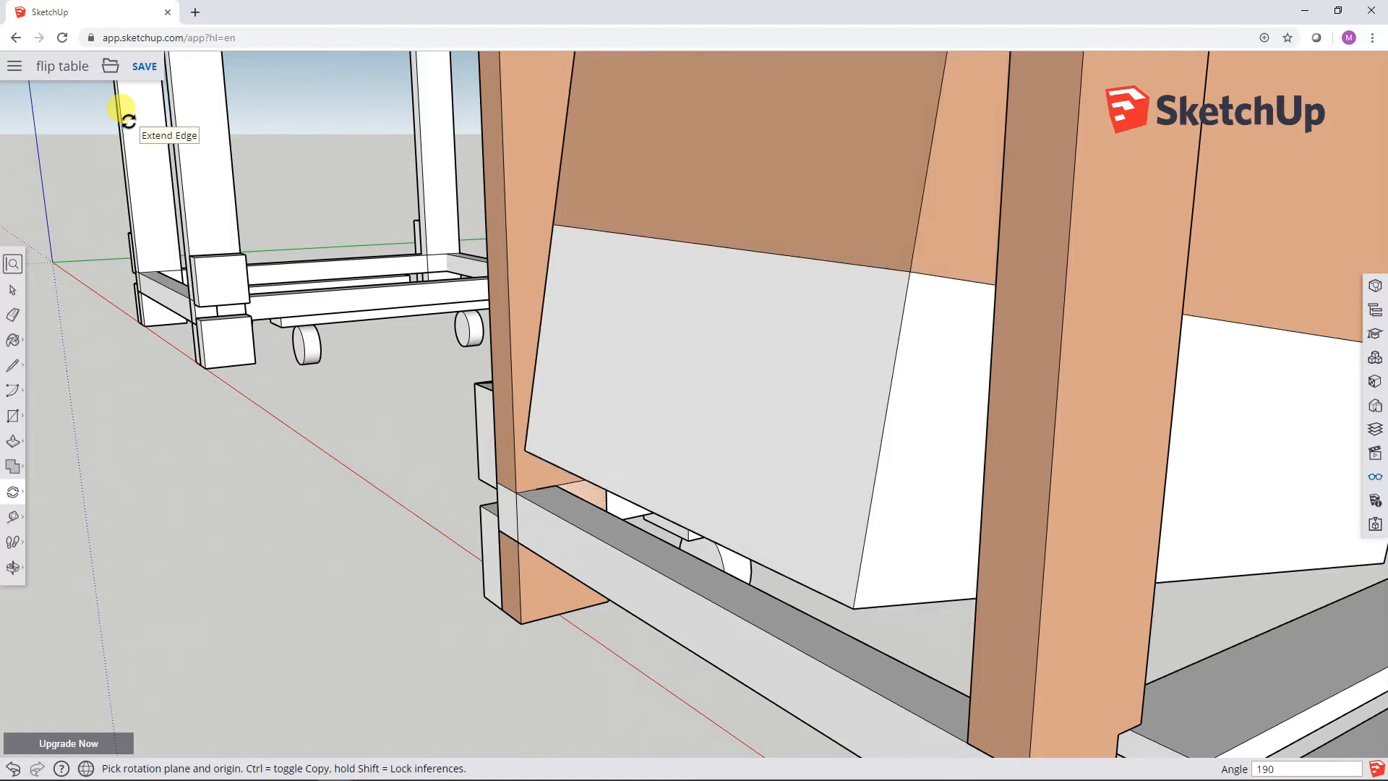
text(18)
key(Return)
Tilt the flip-top group one degree at a time from 181 to 188 degrees to check clearance with the frame
text(181)
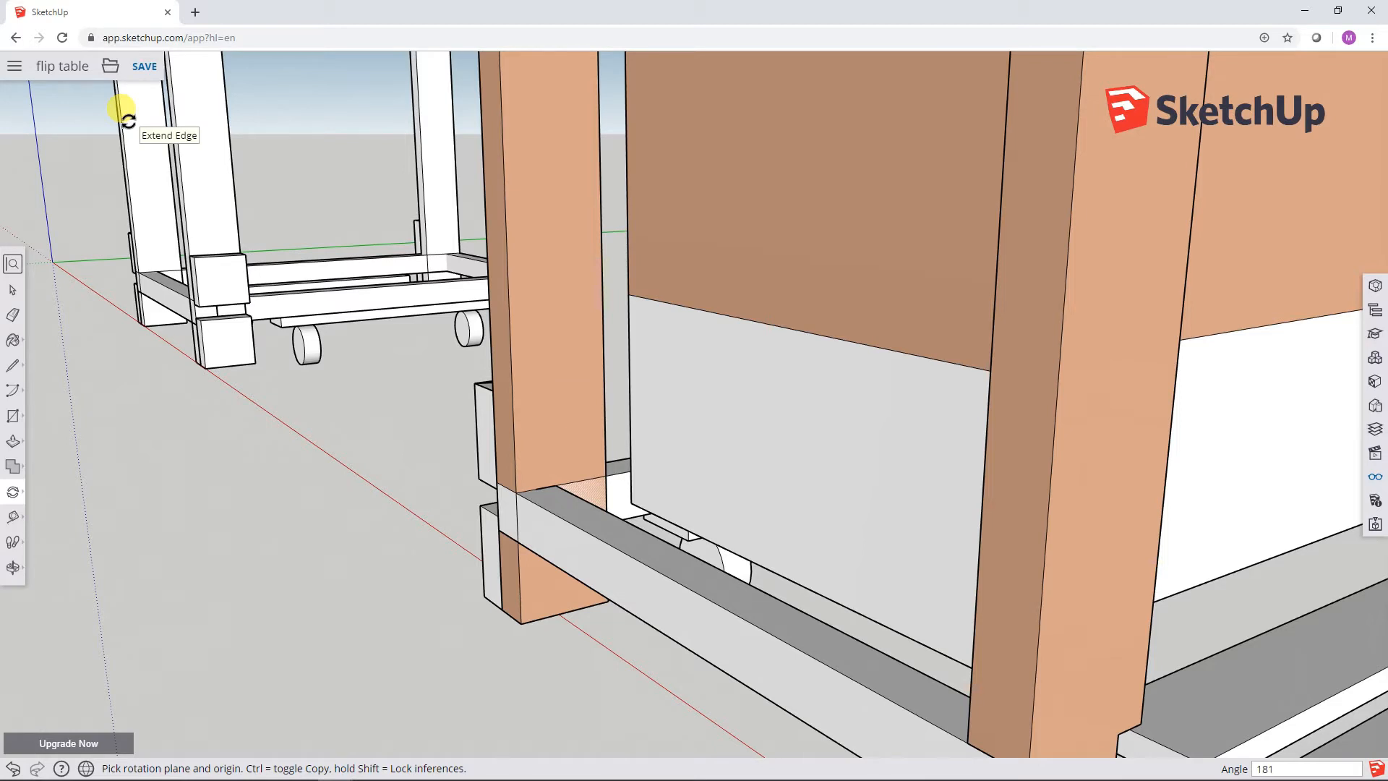
key(Return)
text(182)
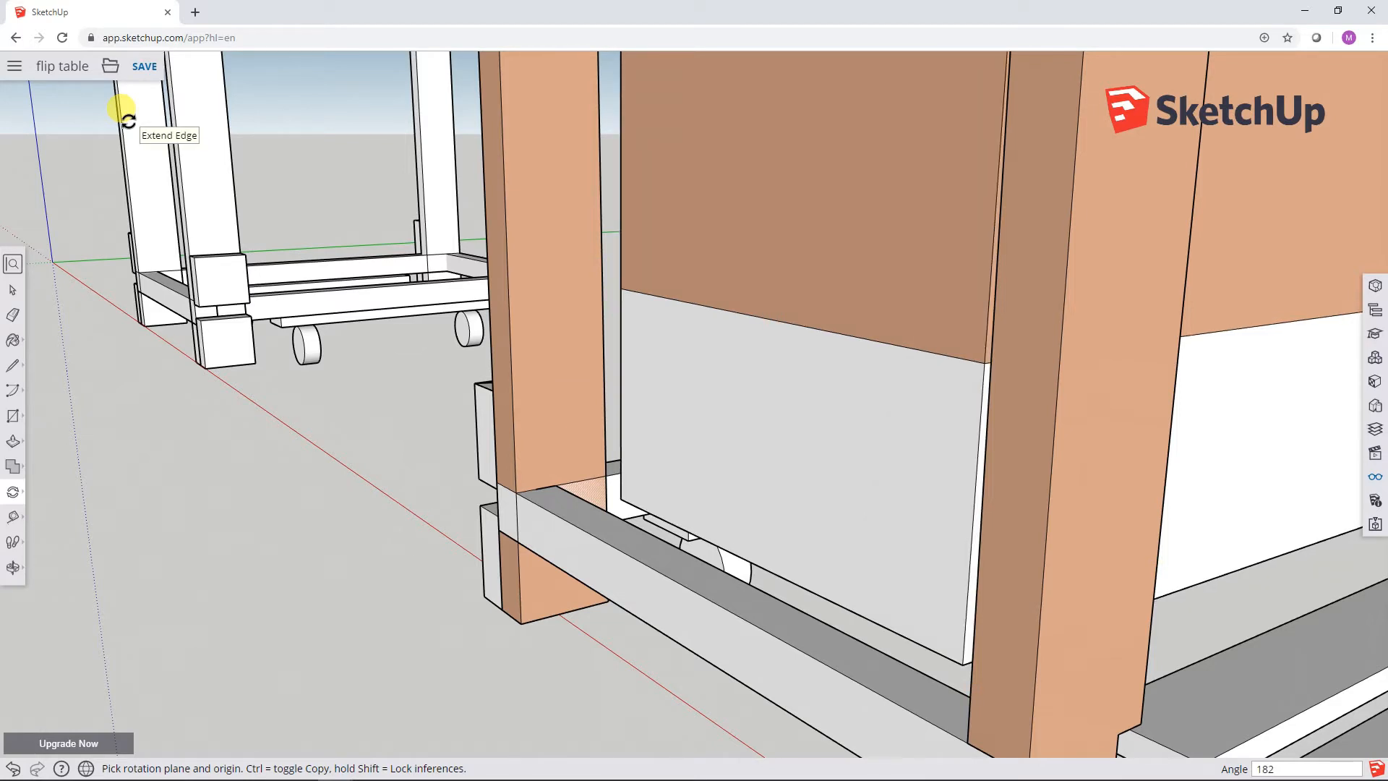
key(Return)
text(183)
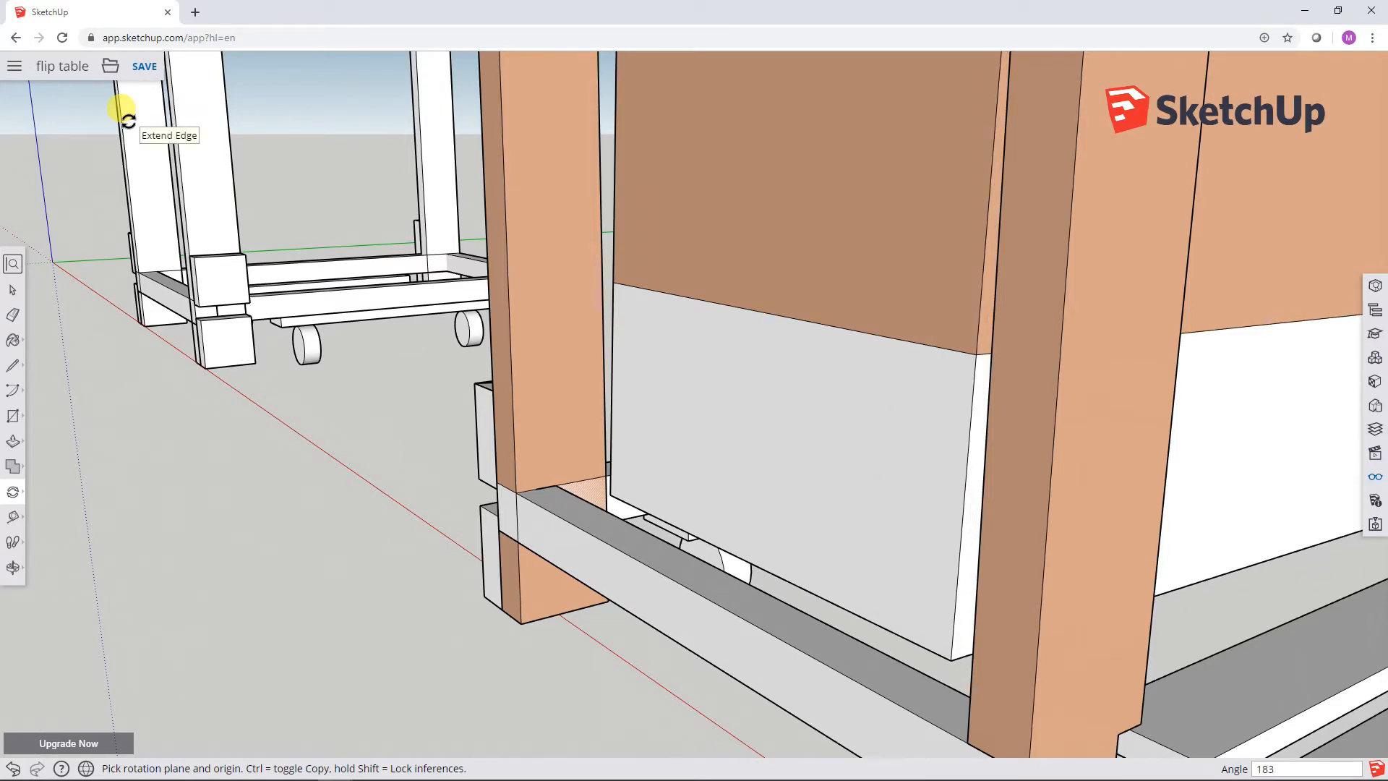
key(Return)
text(184)
key(Return)
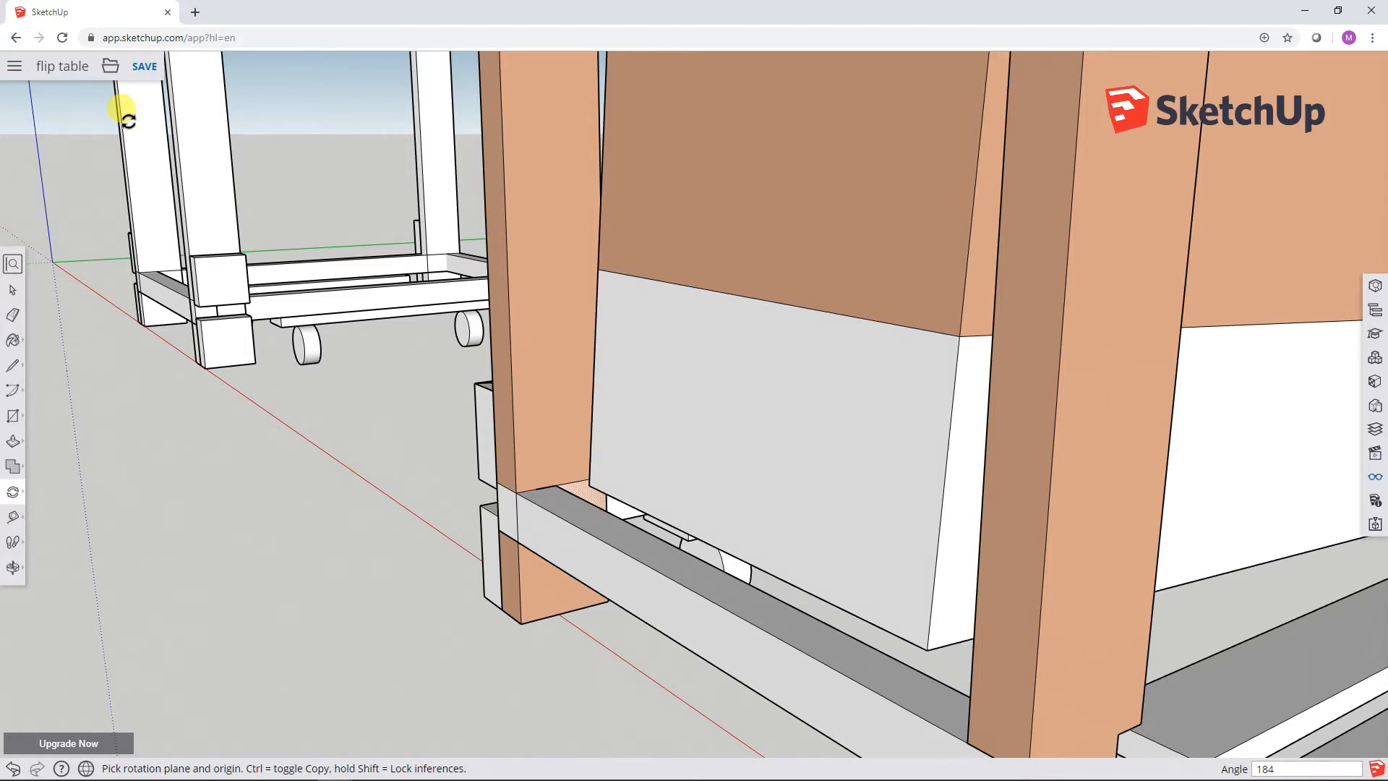
text(185)
key(Return)
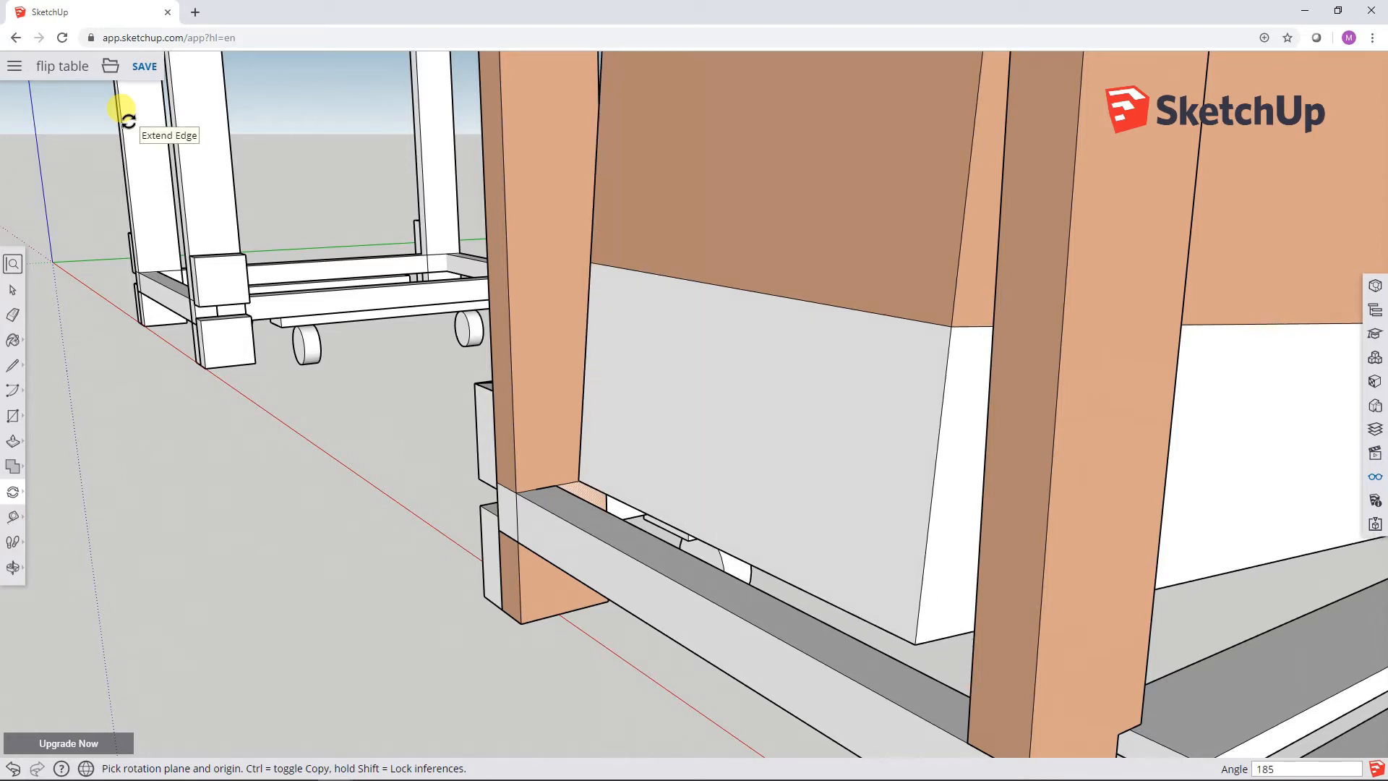
text(186)
key(Return)
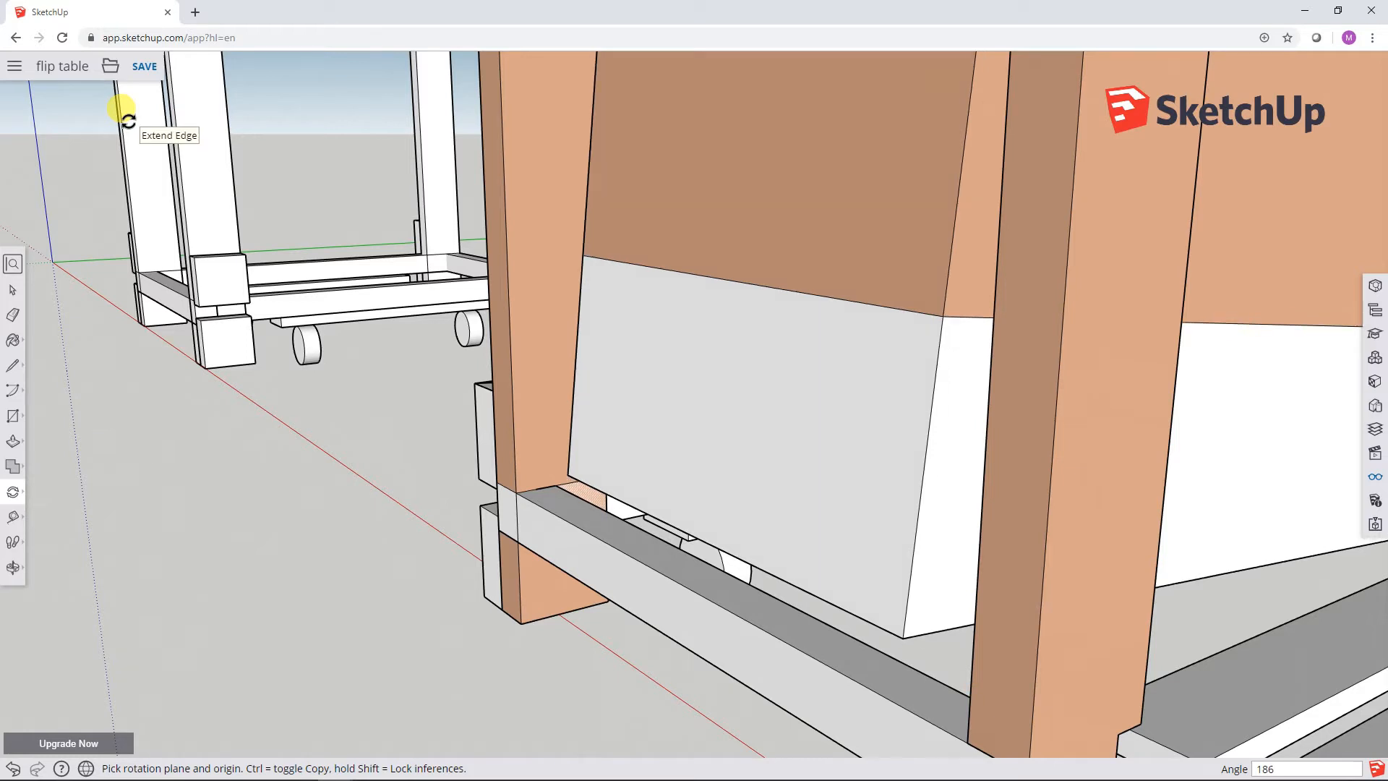
key(BackSpace)
text(7)
key(Return)
key(BackSpace)
text(8)
key(Return)
Swing the flip-top group on to 190 and 200 degrees, return it to 0 degrees, and finish the rotation
key(BackSpace)
key(BackSpace)
text(9)
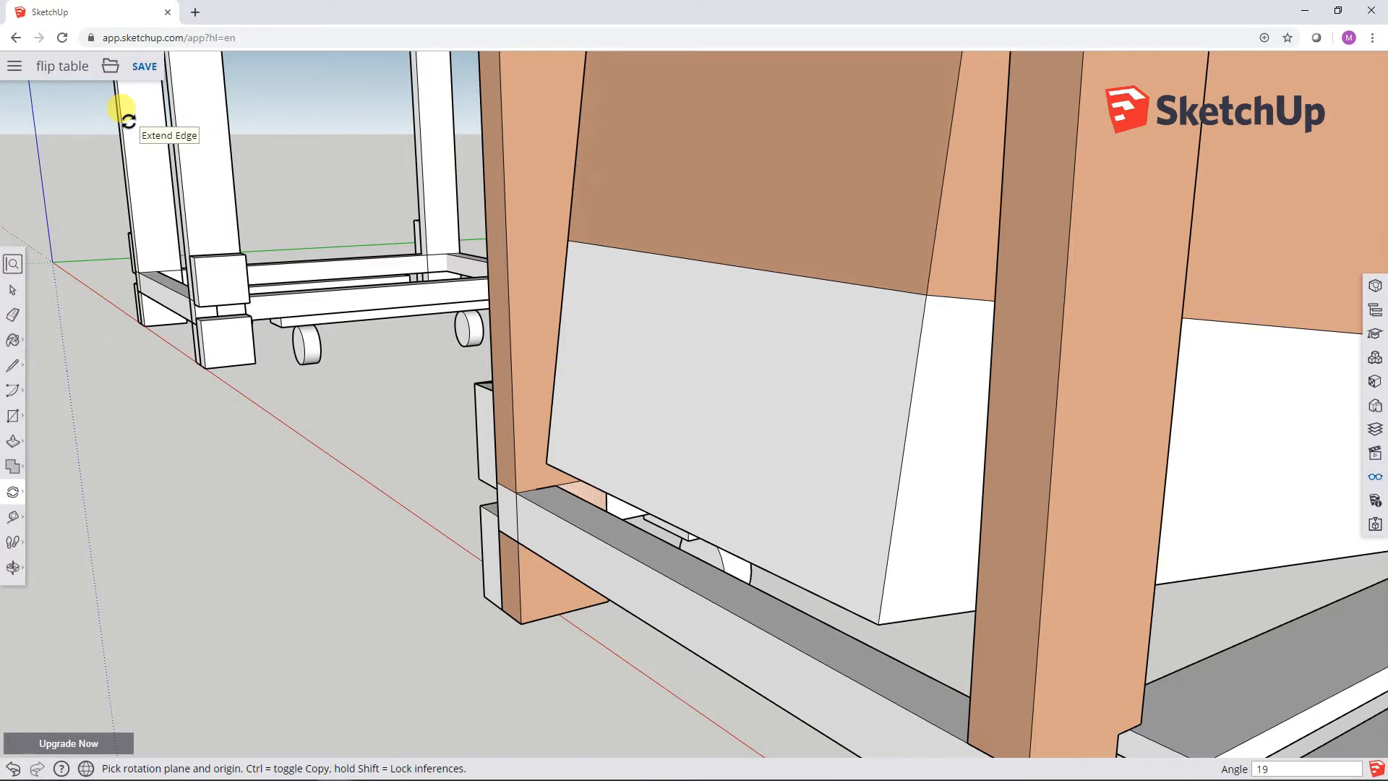
text(0)
key(Return)
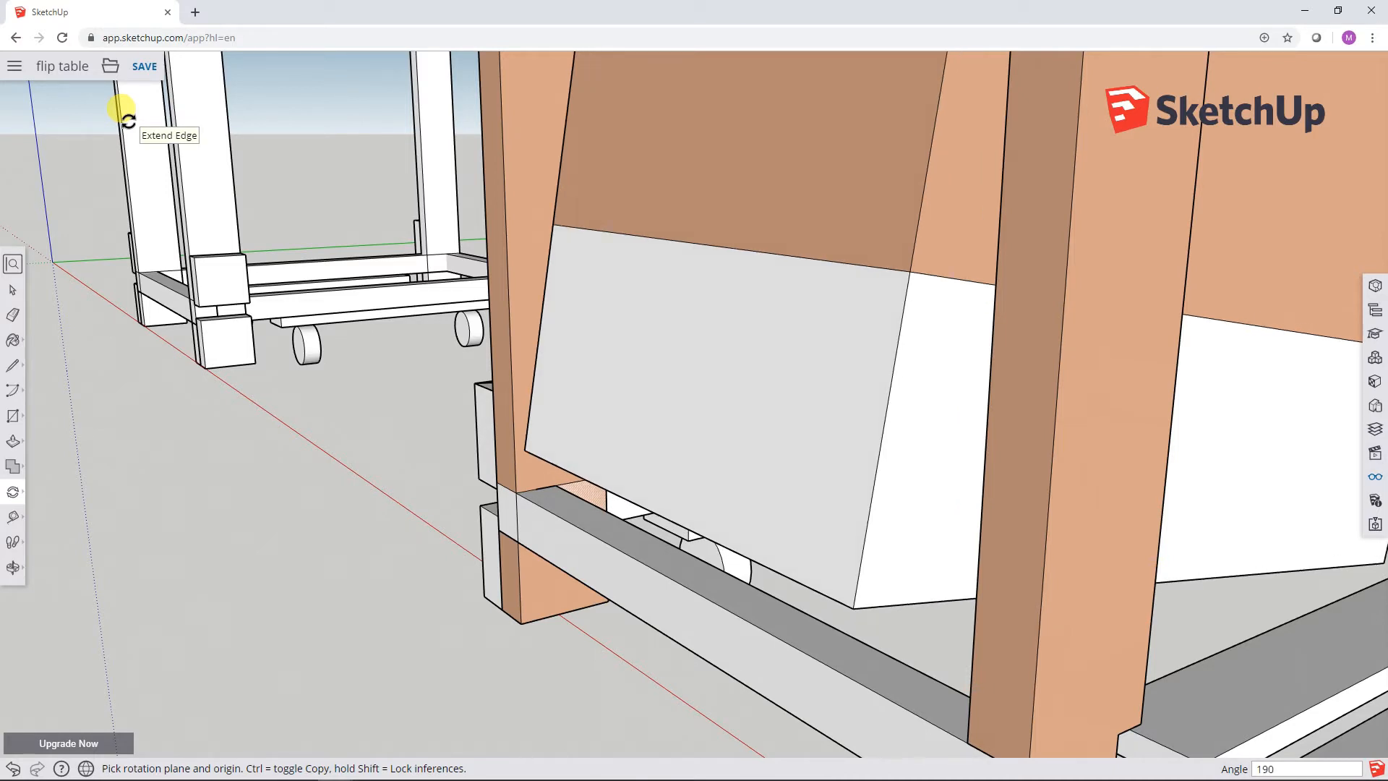
text(200)
key(Return)
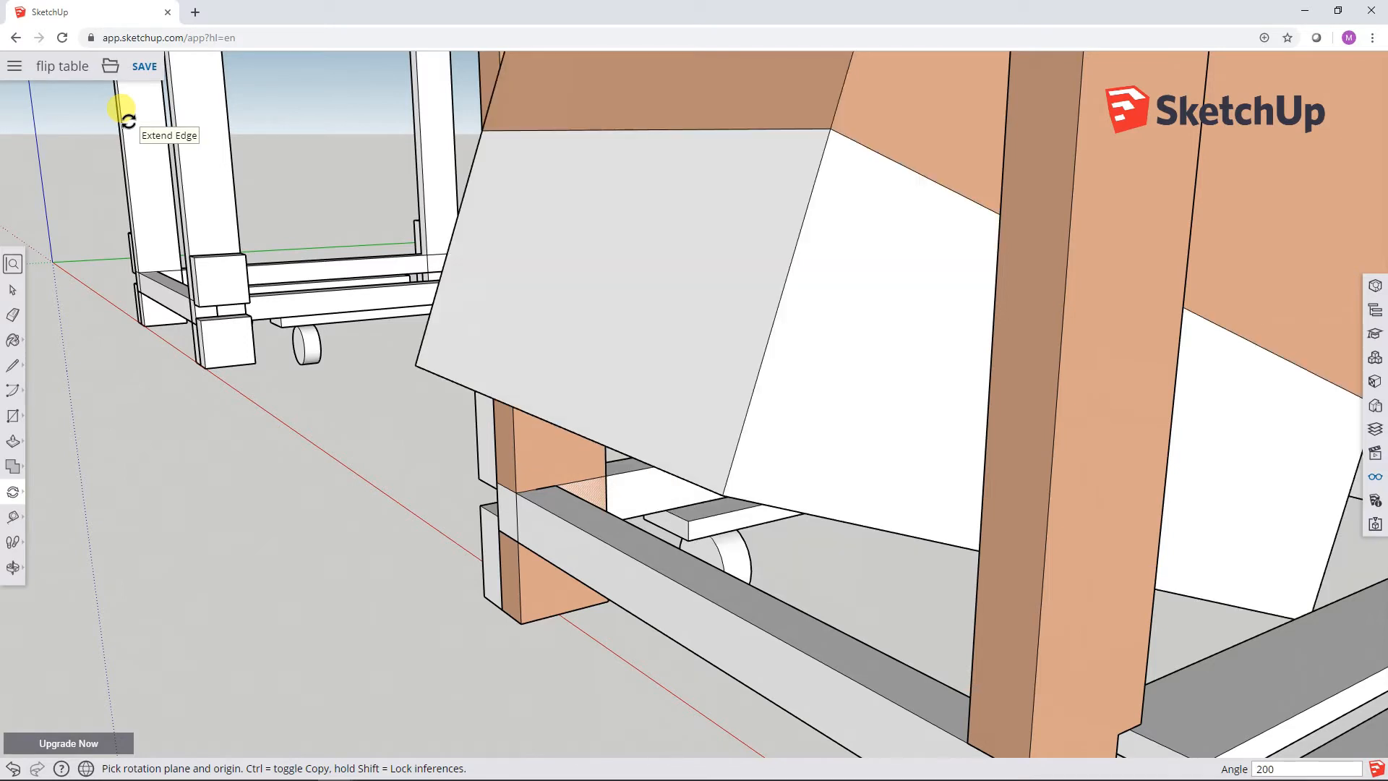
text(0)
key(Return)
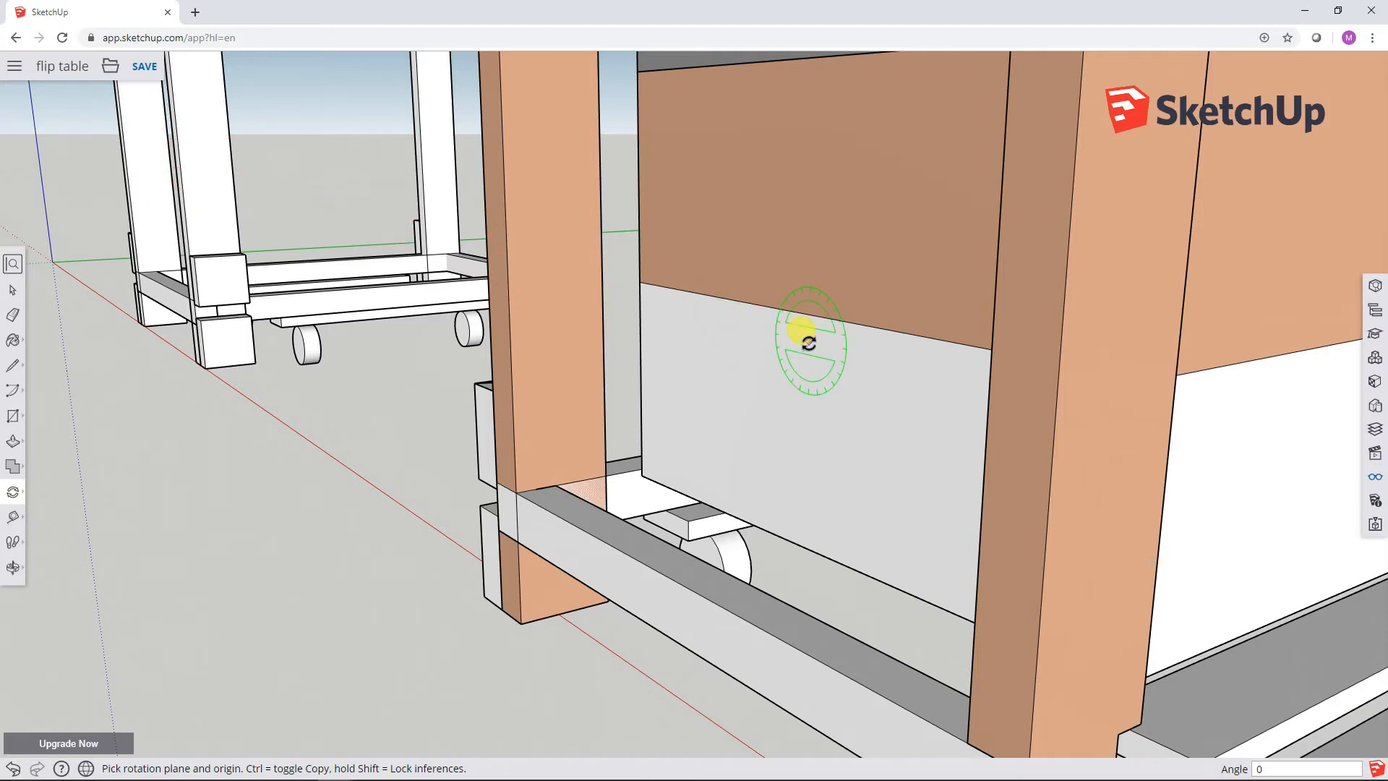
scroll(808, 343, down, 4)
scroll(807, 338, down, 5)
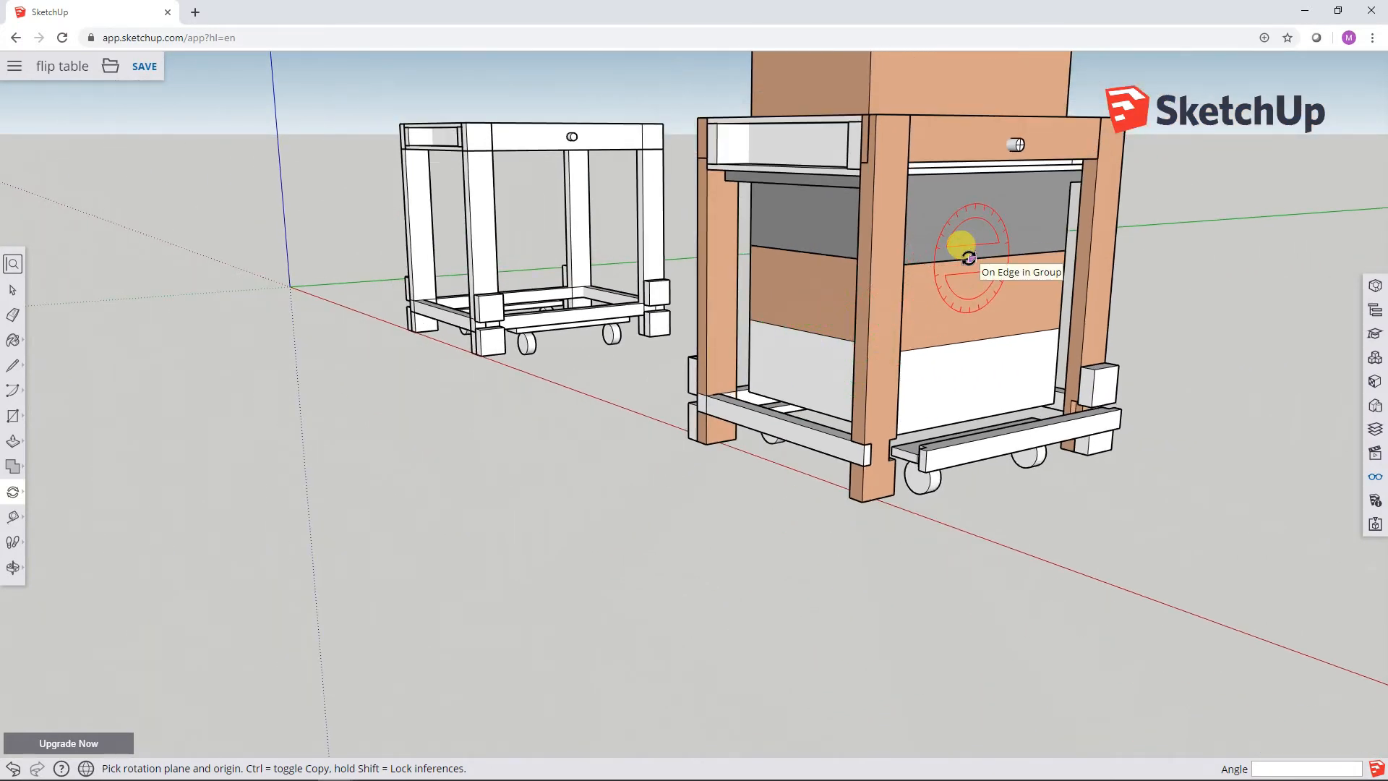
middle_drag(967, 258, 951, 506)
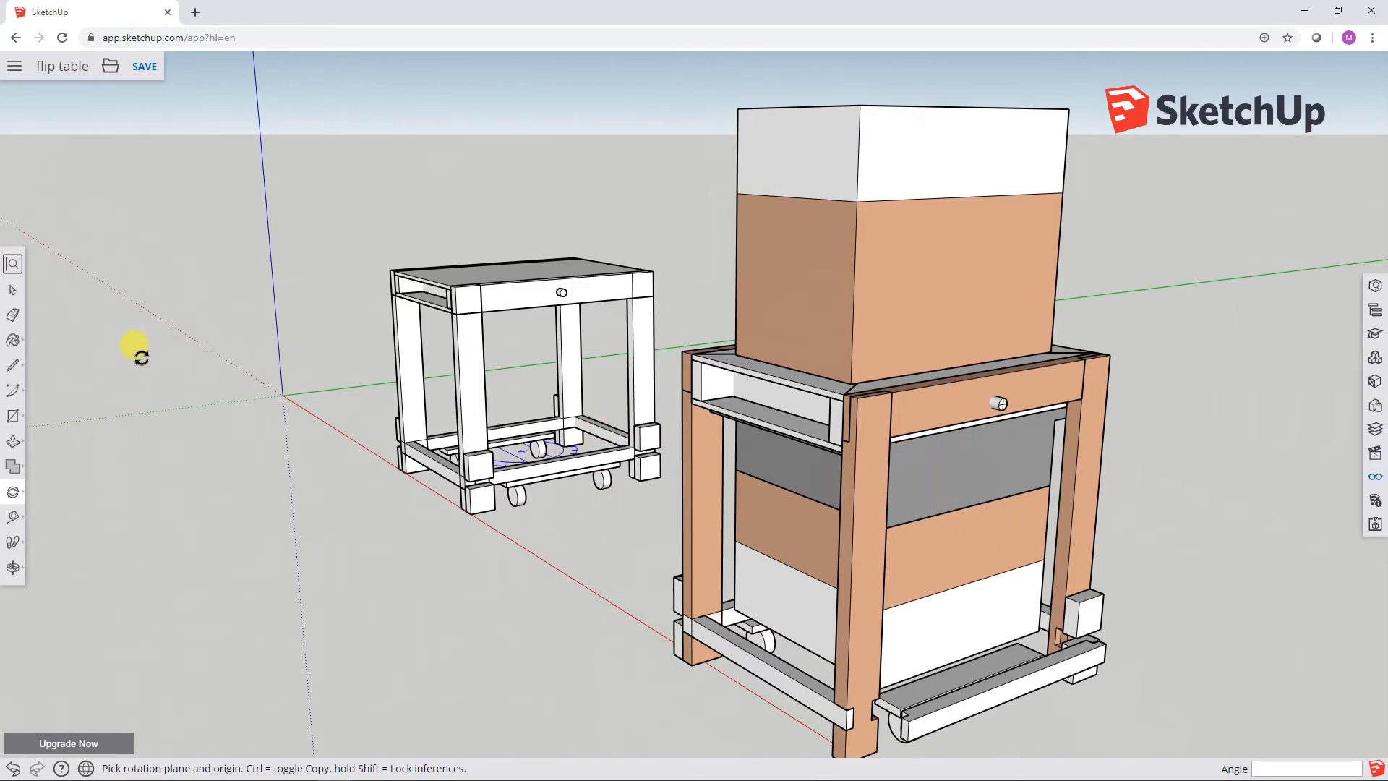
click(11, 292)
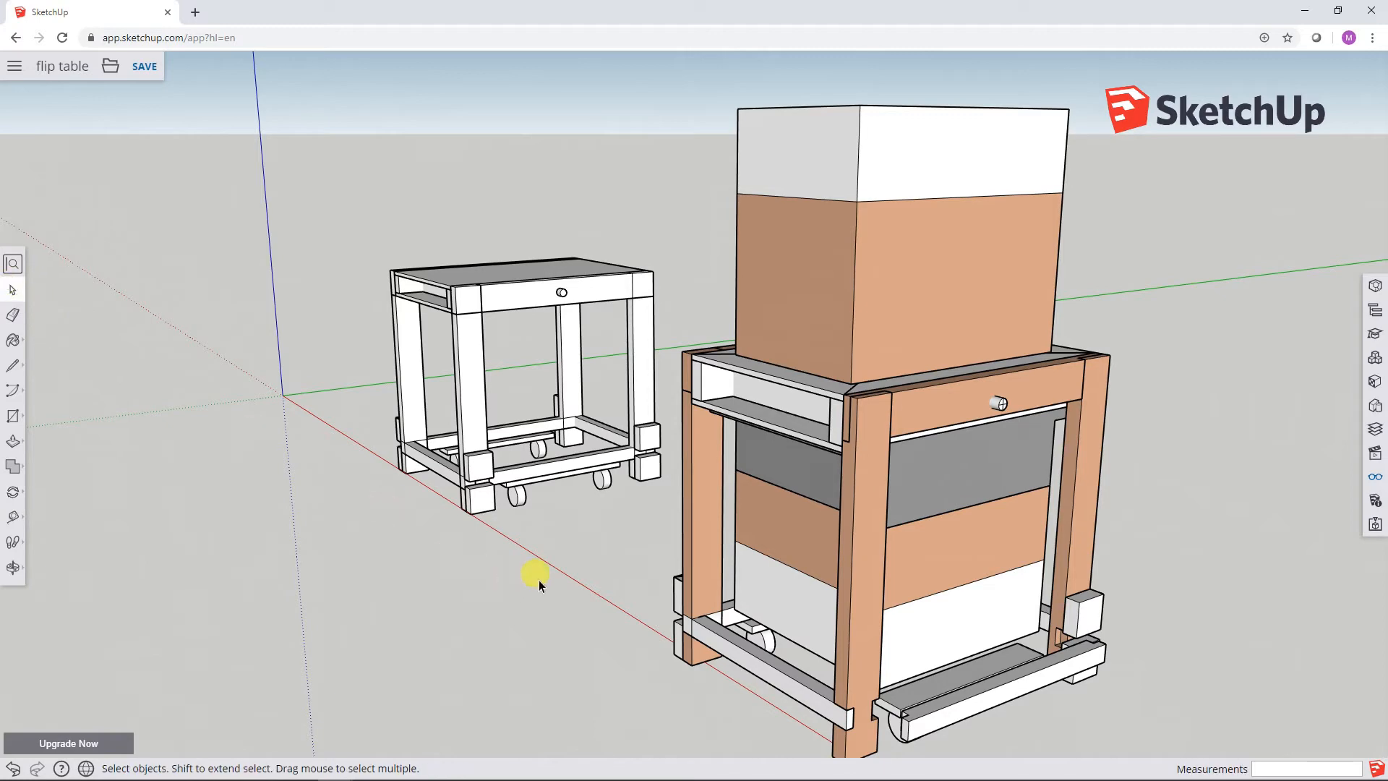
middle_drag(558, 545, 892, 576)
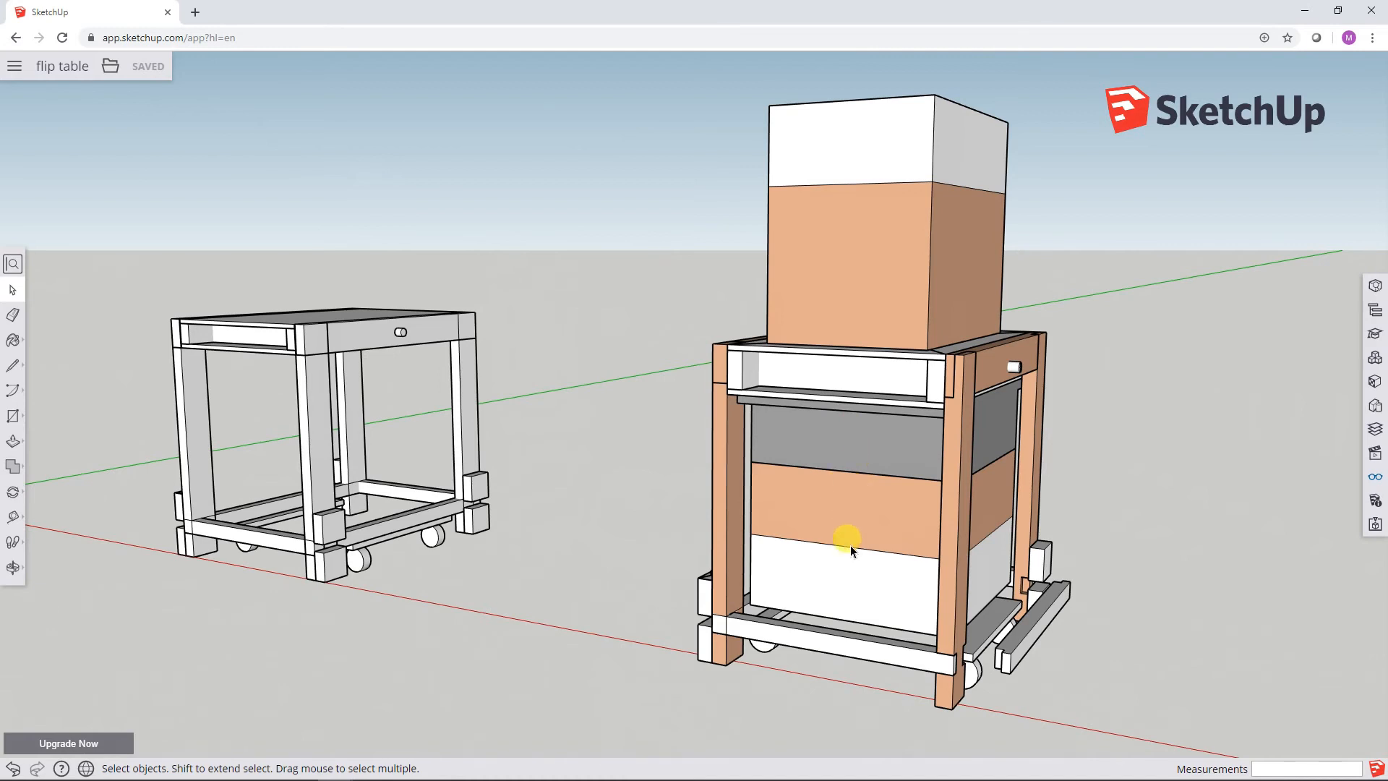
middle_drag(852, 547, 730, 540)
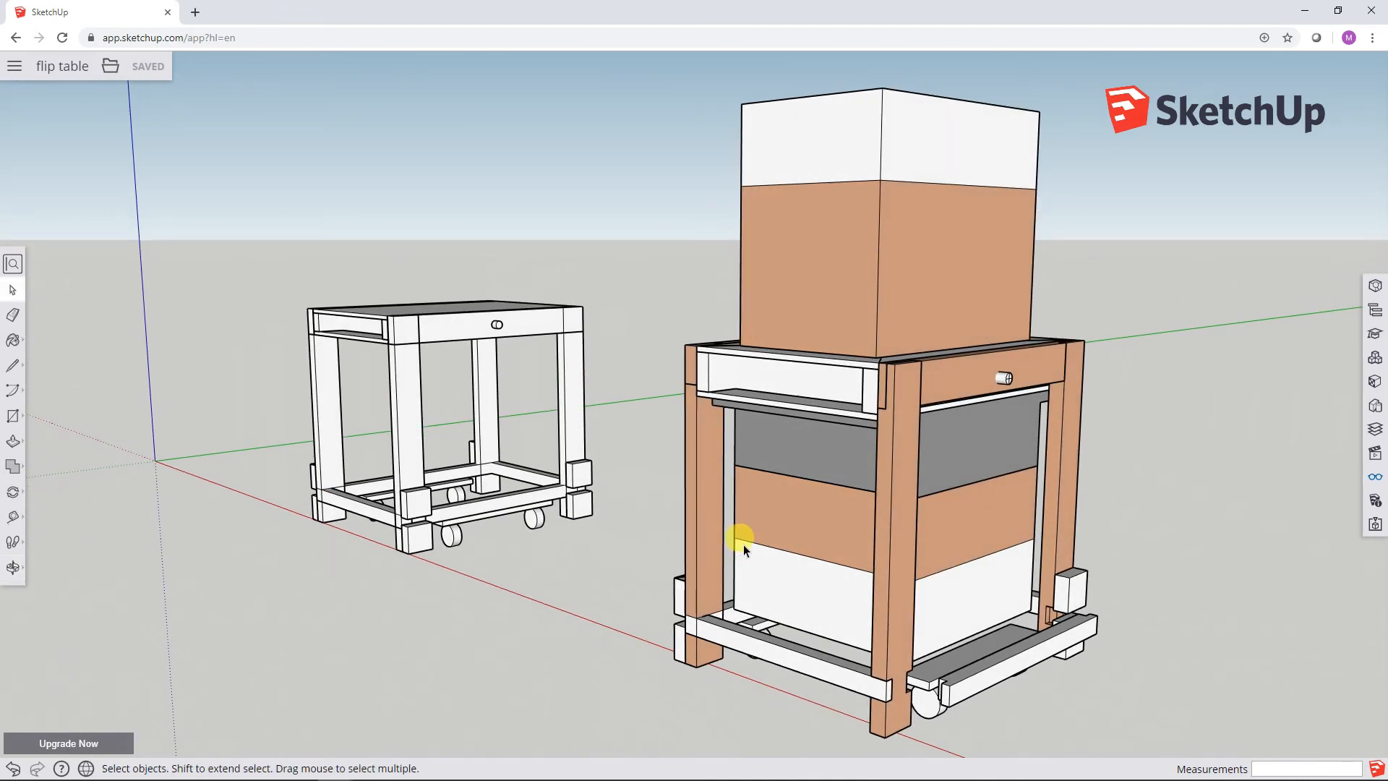